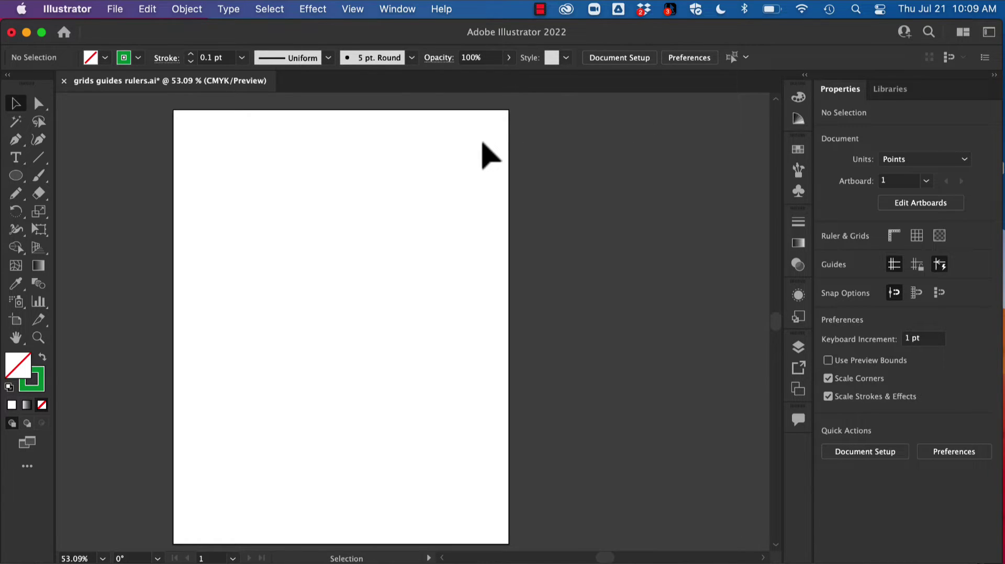
Change the General unit preference to Inches, then show the Guides & Grid page
left_click(73, 7)
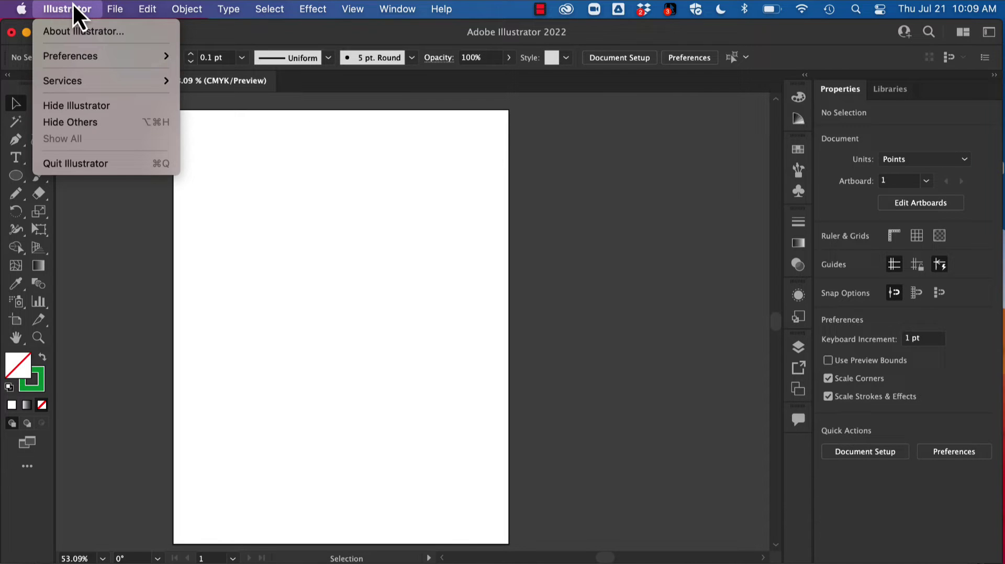
mouse_move(83, 55)
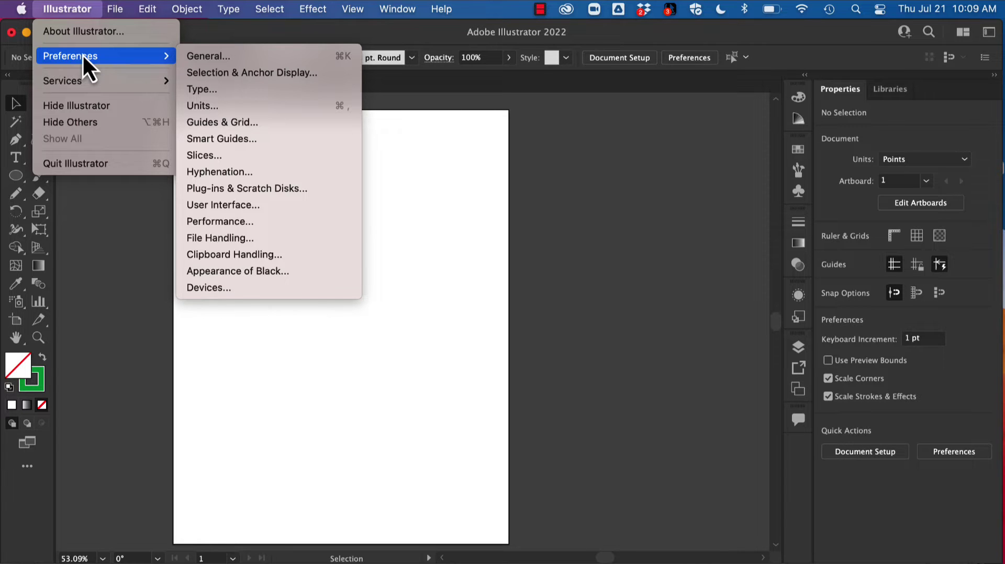
left_click(218, 110)
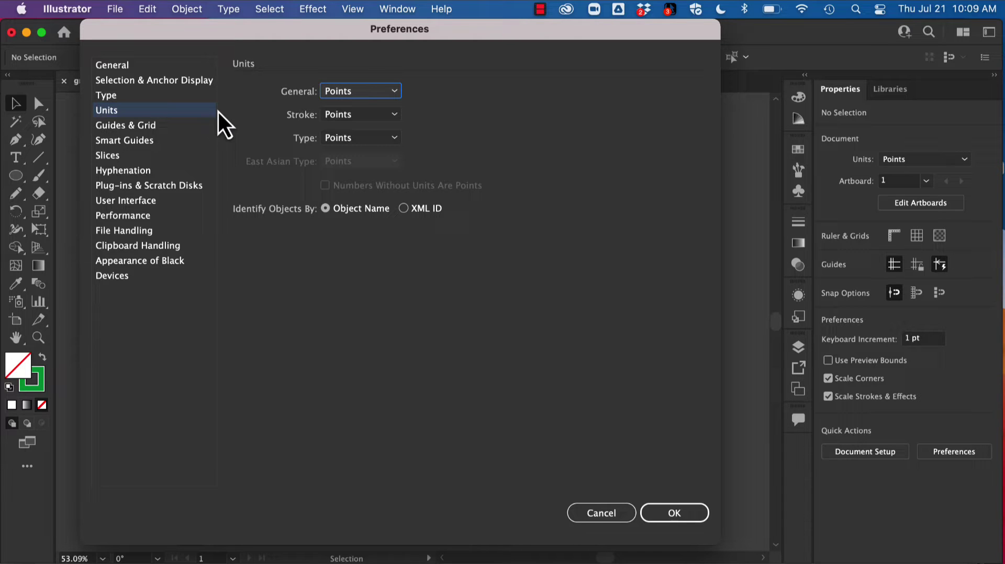
left_click(382, 89)
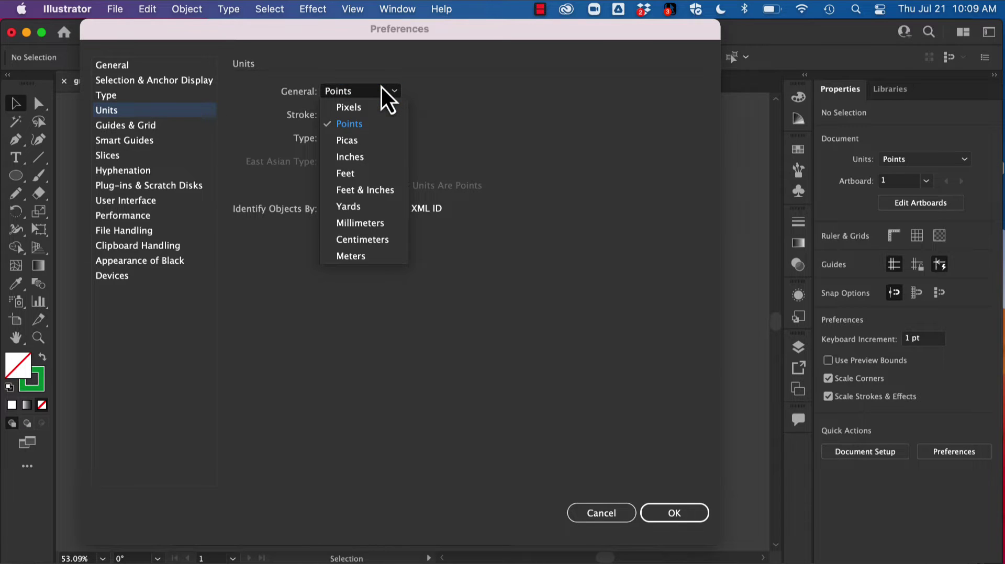
left_click(385, 158)
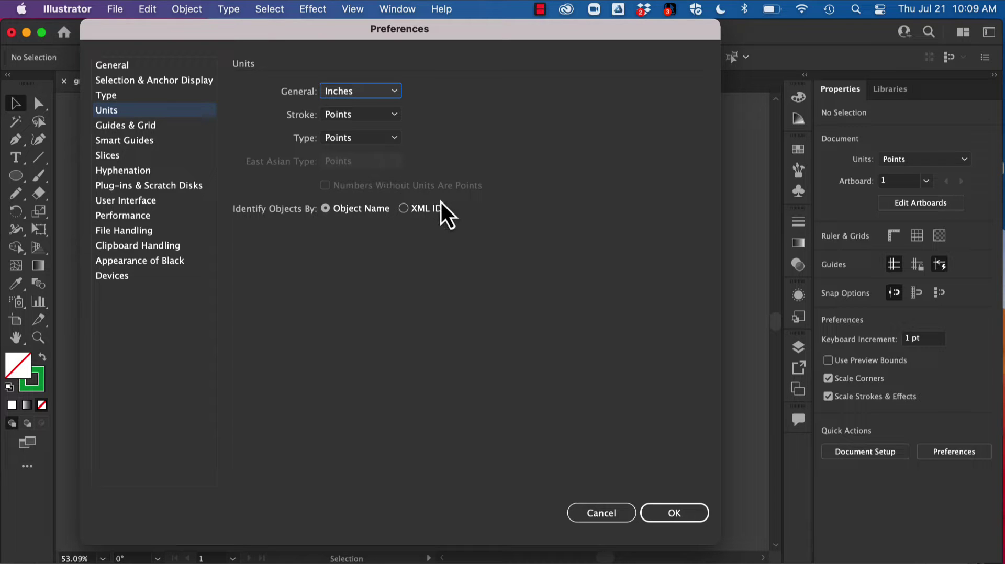
left_click(109, 126)
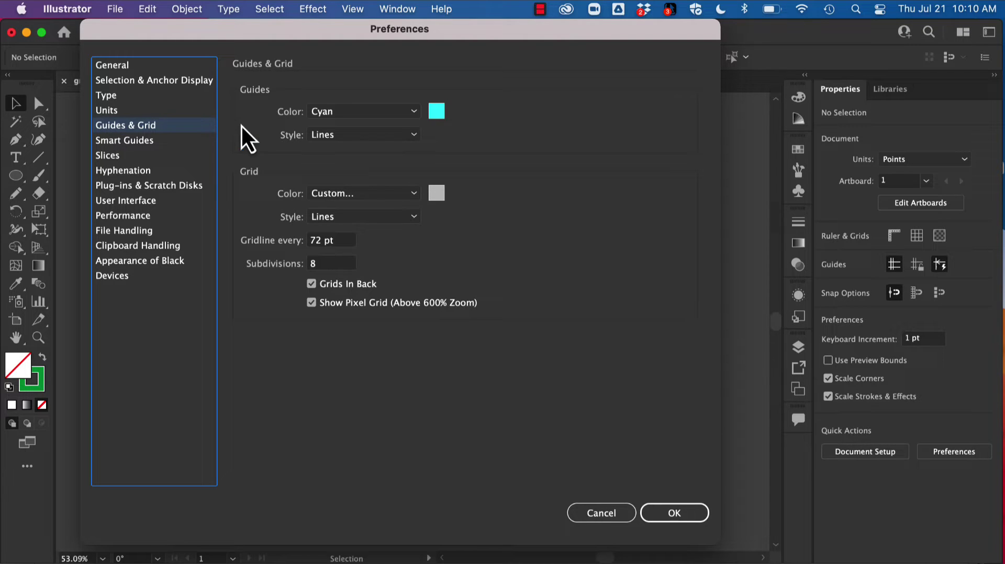
Make guides Medium Blue in the Lines style and confirm the Preferences
left_click(414, 113)
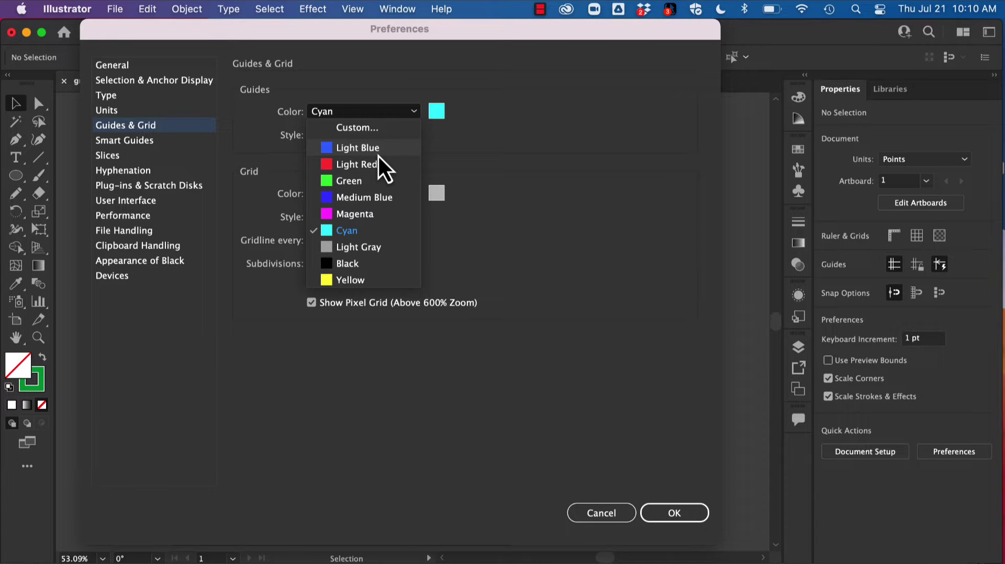
left_click(366, 202)
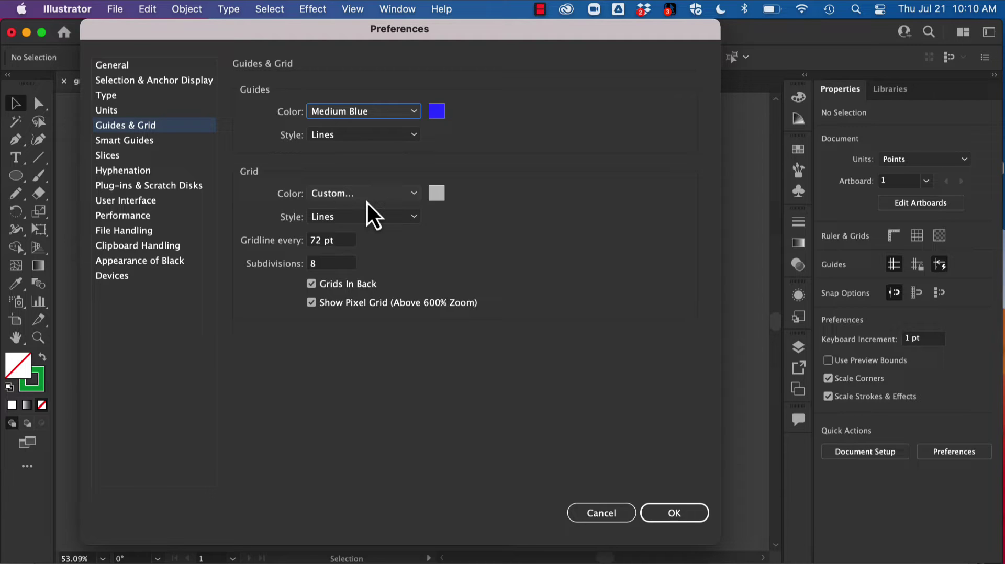
left_click(352, 136)
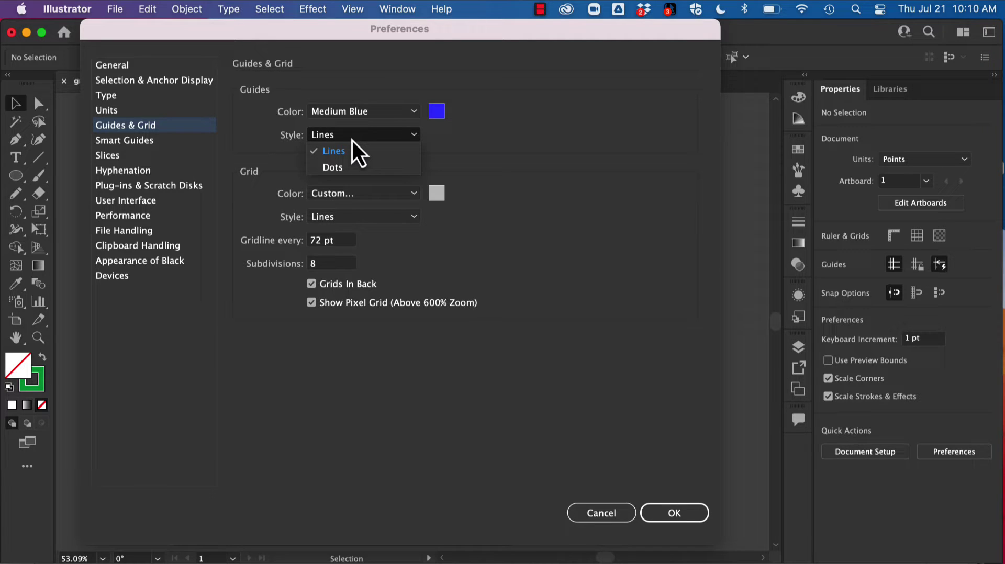
left_click(530, 161)
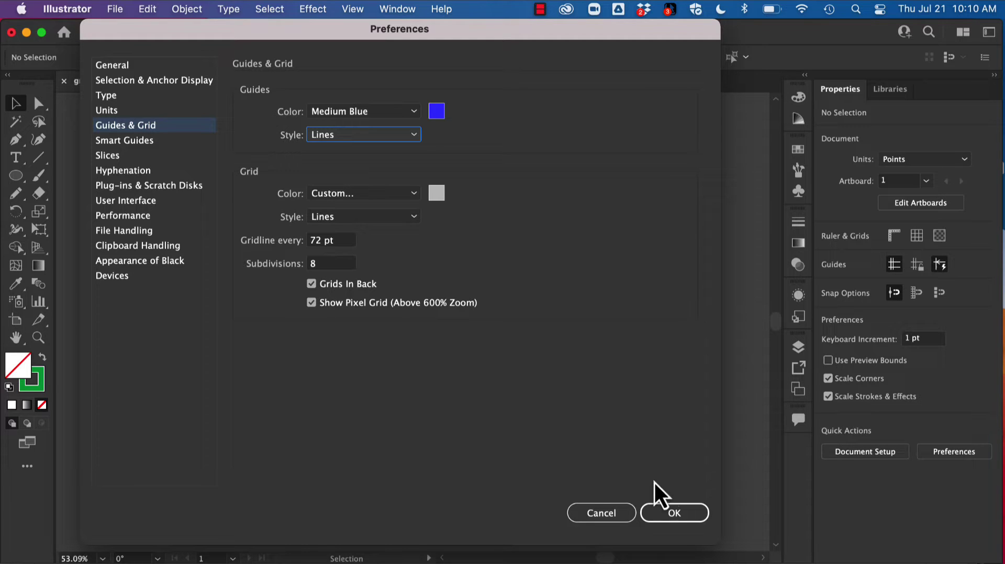
left_click(675, 507)
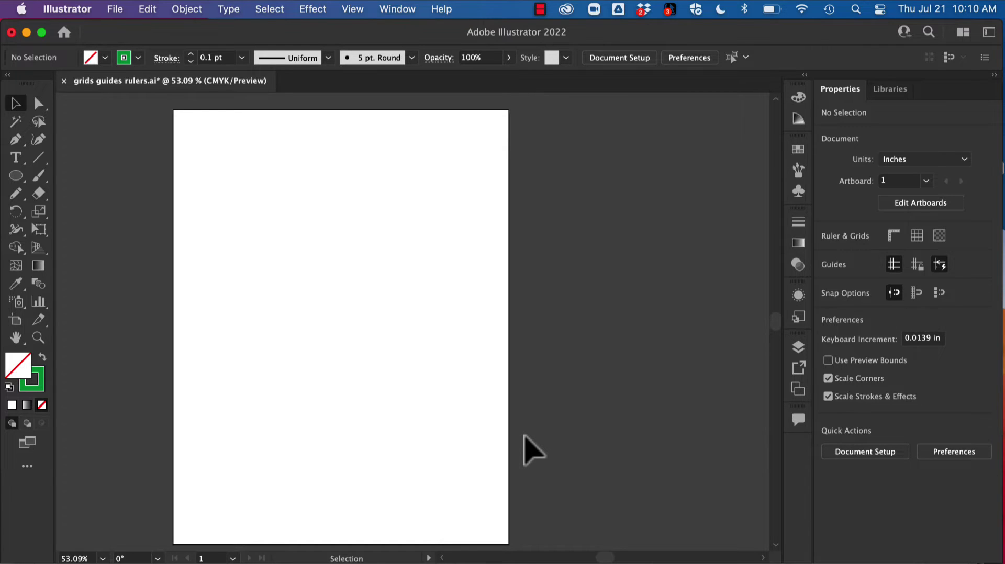
Turn on View > Show Grid and zoom in on the artboard
left_click(353, 9)
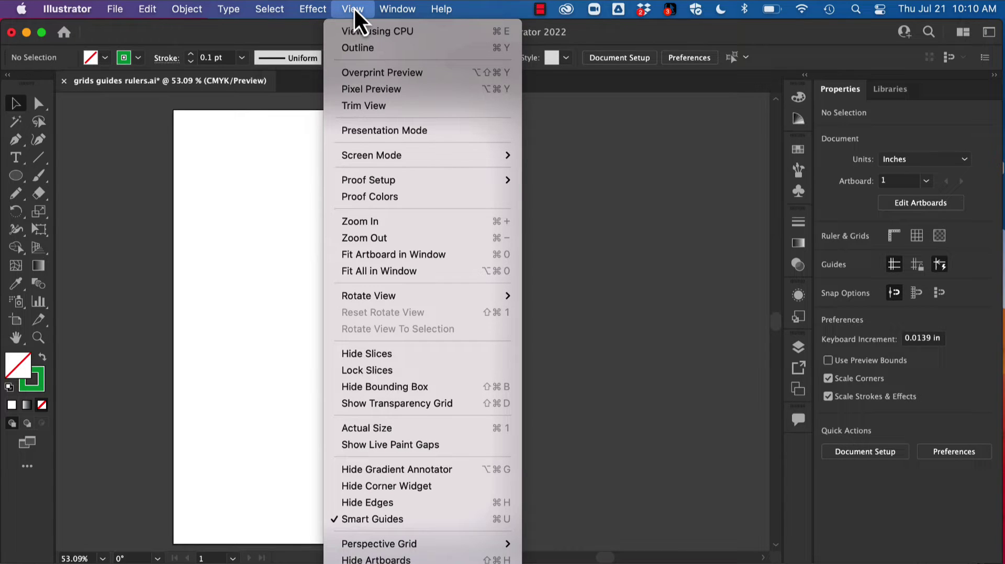
scroll(461, 497, "down", 5)
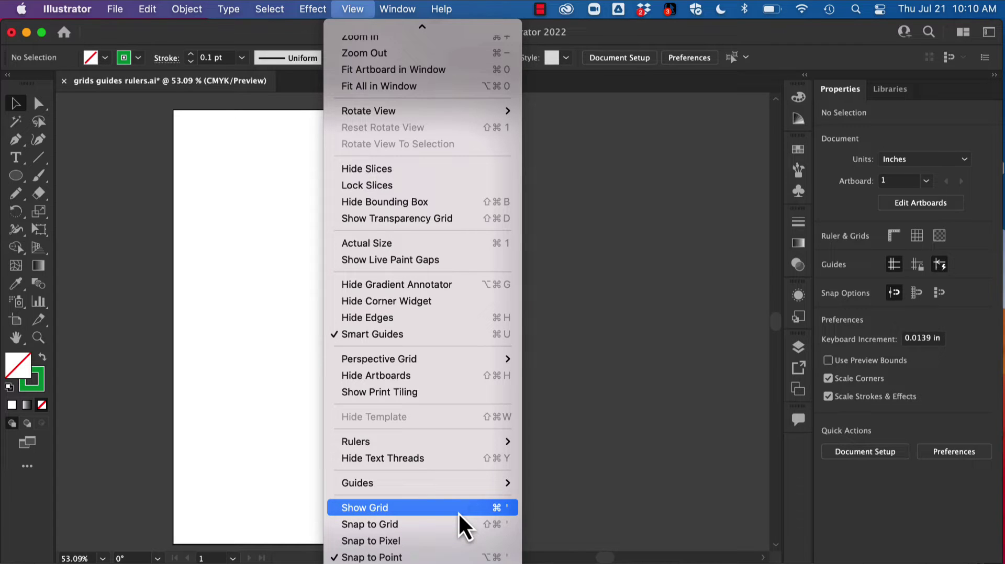
mouse_move(457, 489)
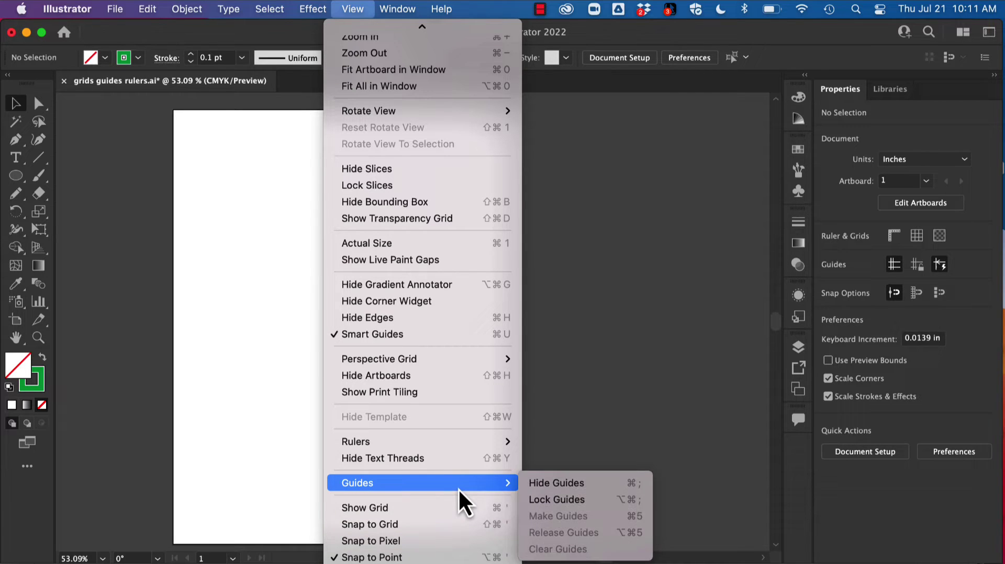
left_click(457, 508)
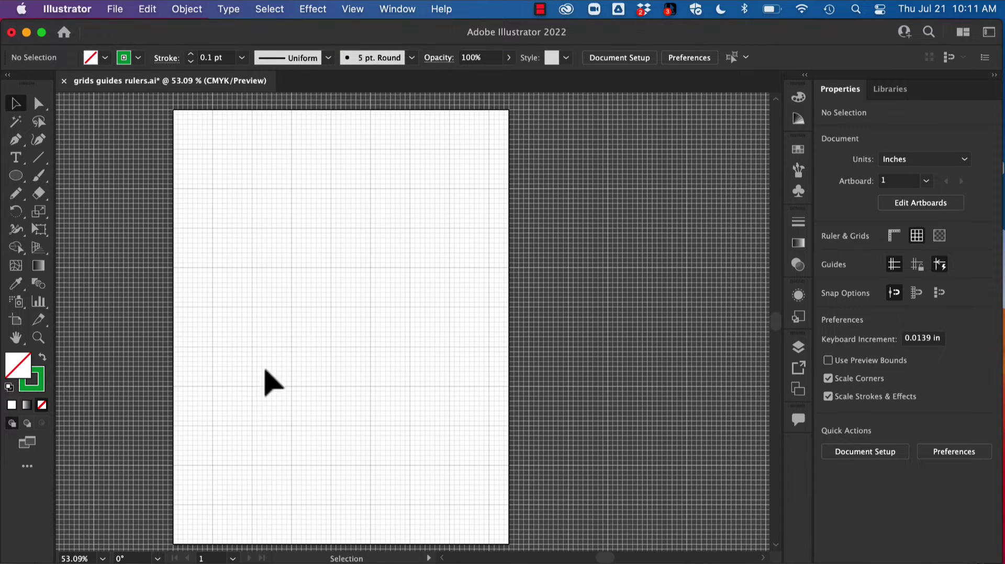
key("super+apostrophe")
scroll(456, 273, "up", 3, "alt")
scroll(457, 273, "up", 3, "alt")
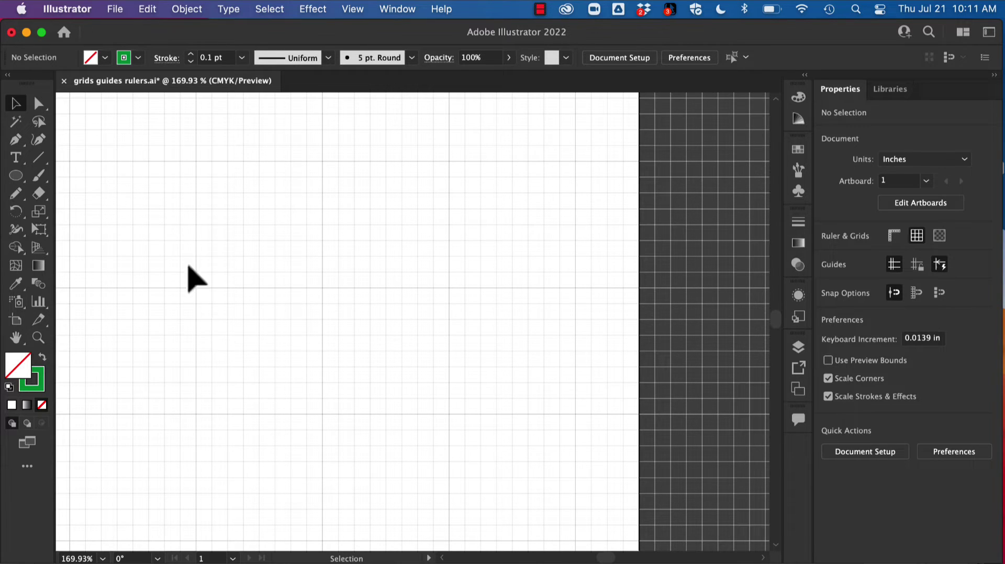
Set the grid colour in Guides & Grid preferences to a custom green and confirm
left_click(73, 11)
mouse_move(77, 53)
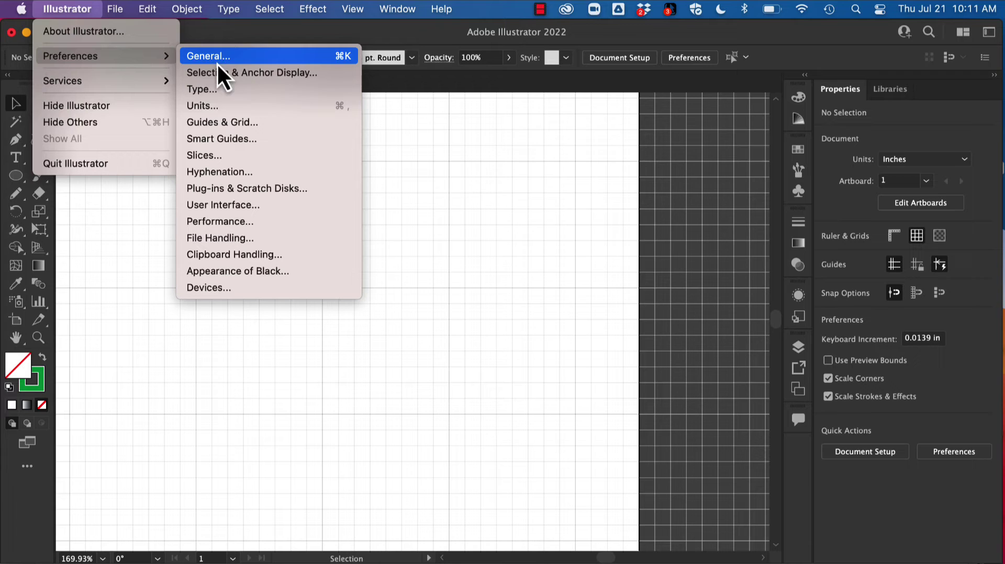
left_click(246, 123)
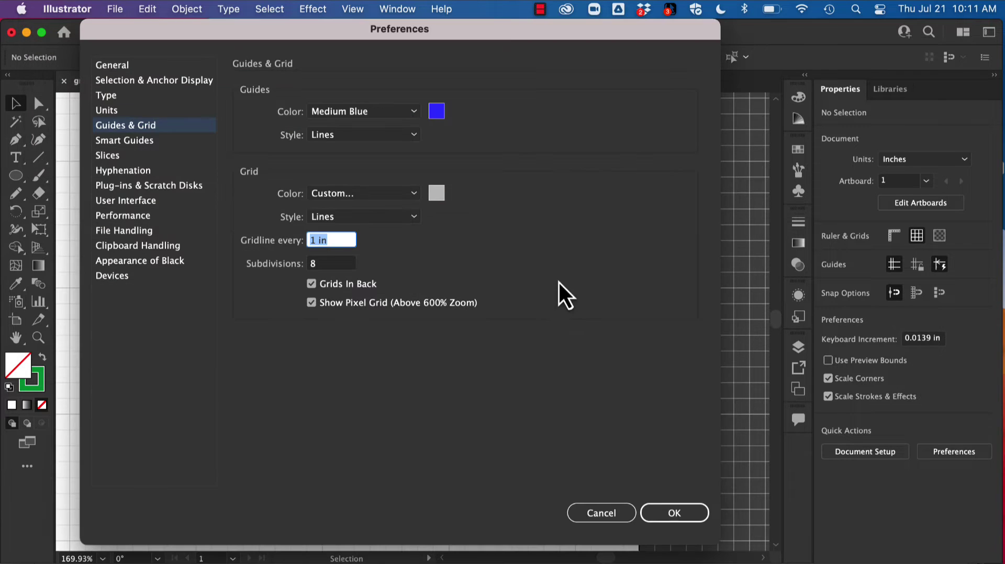
left_click(437, 194)
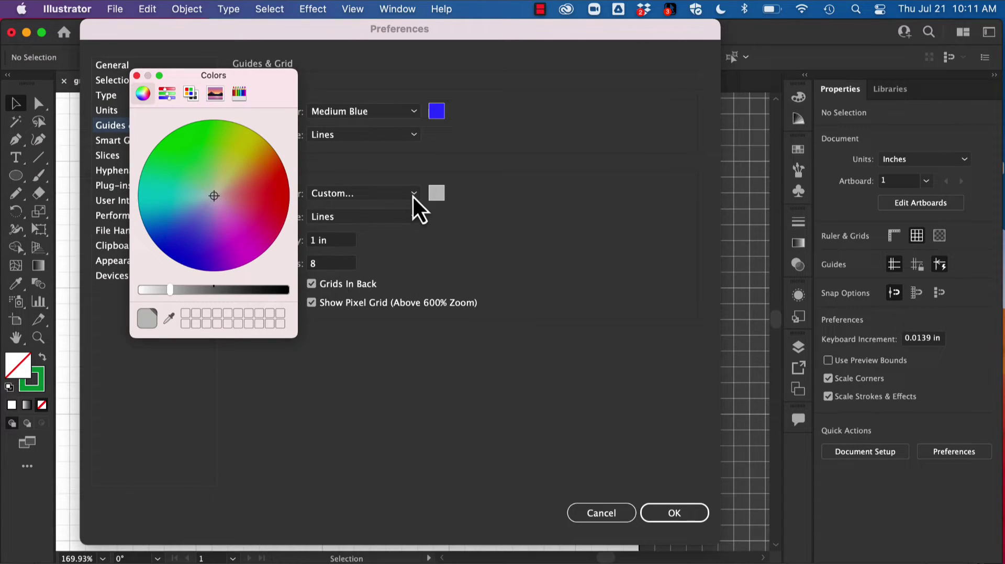
left_click(268, 198)
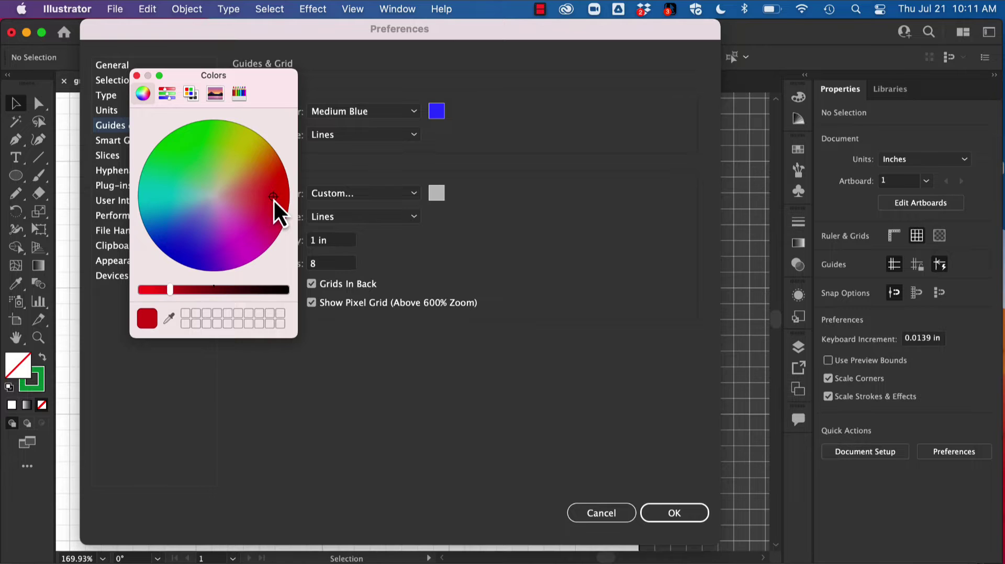
left_click_drag(273, 199, 151, 162)
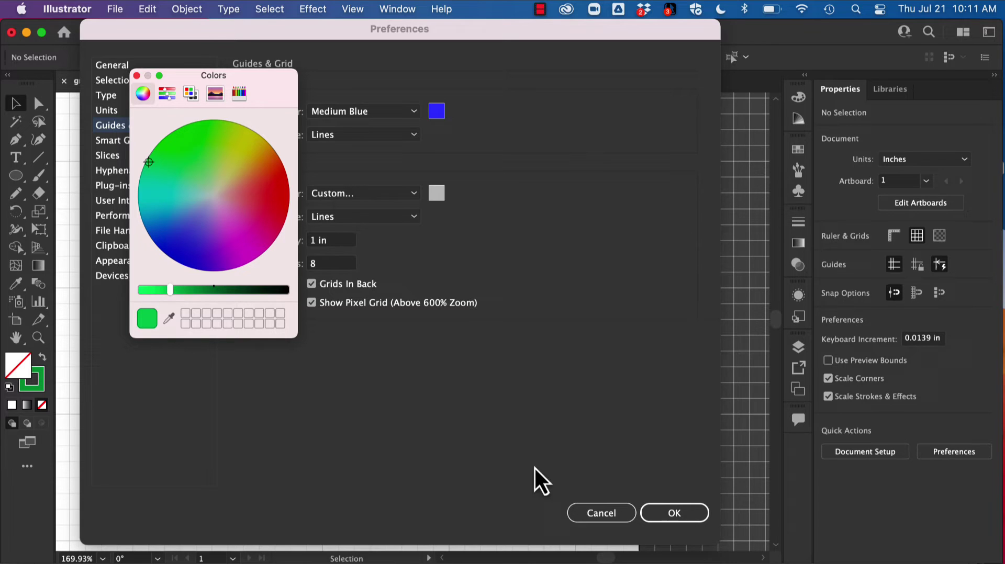
left_click(136, 76)
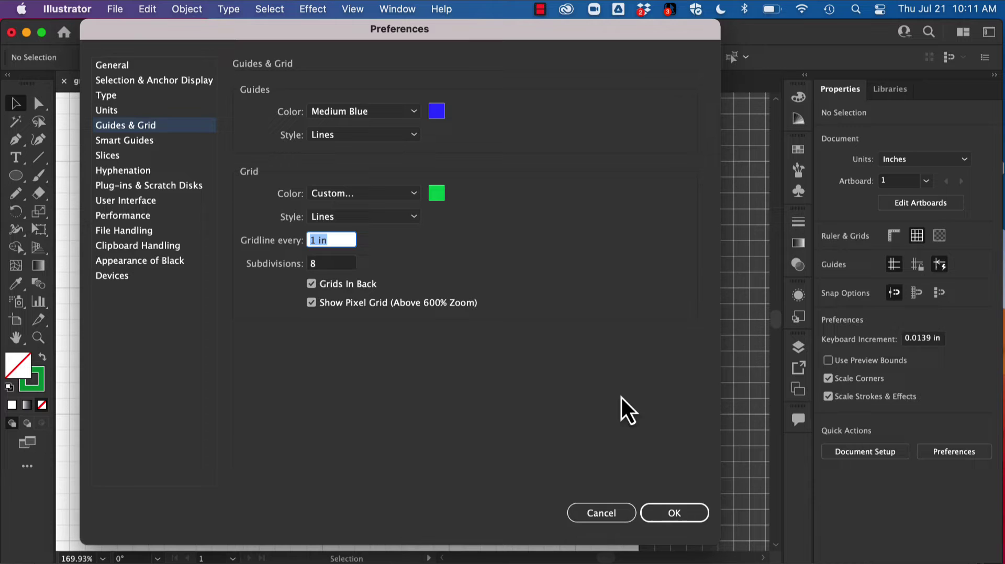
left_click(675, 507)
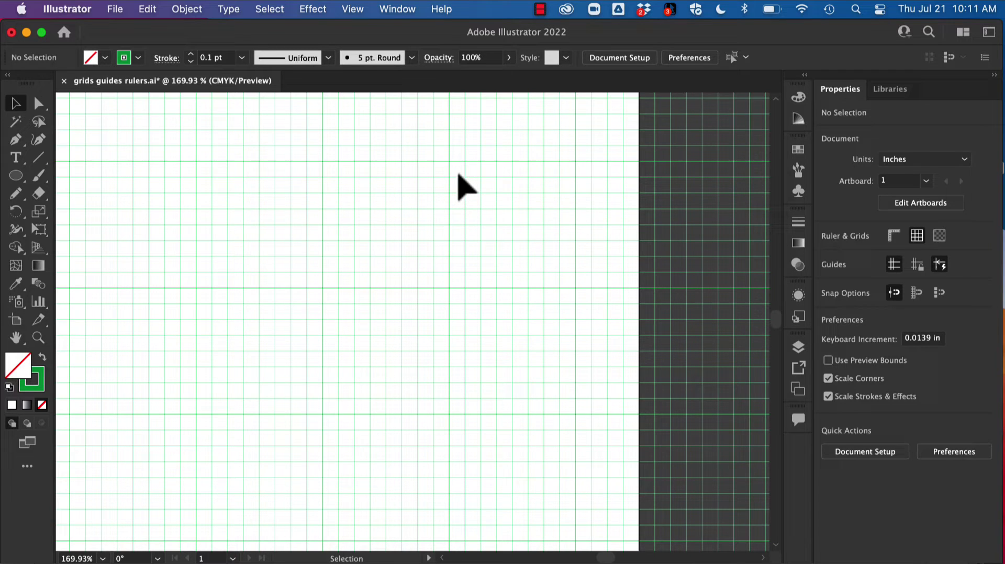
Enable View > Snap to Grid and pick the Rectangle Tool from the Ellipse flyout
scroll(458, 175, "down", 5)
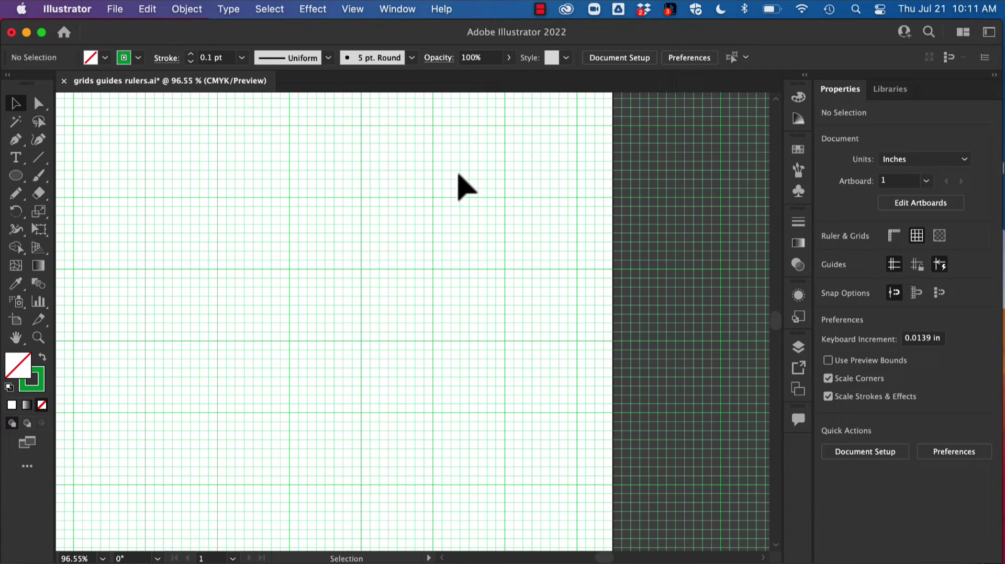
left_click(355, 9)
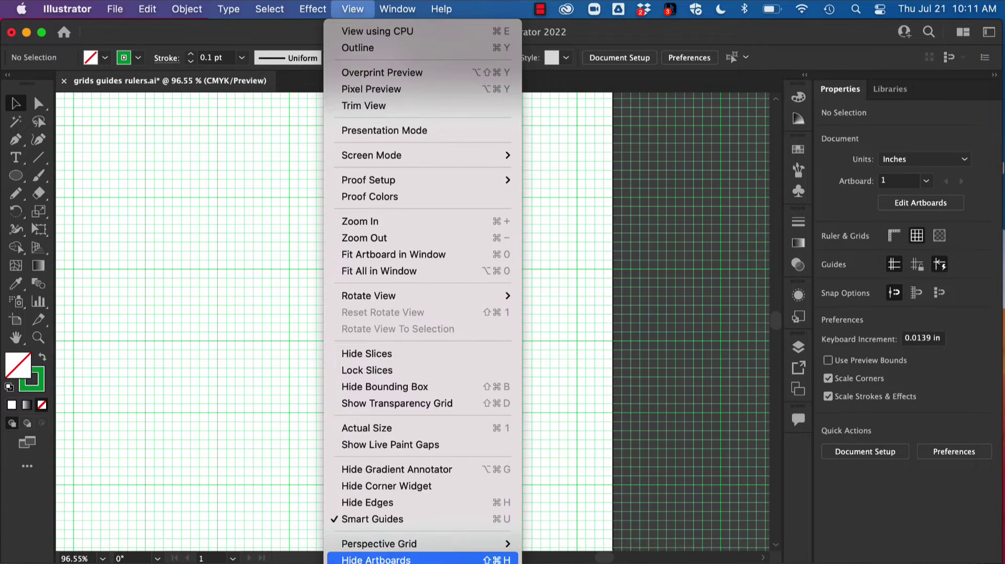
scroll(425, 539, "down", 10)
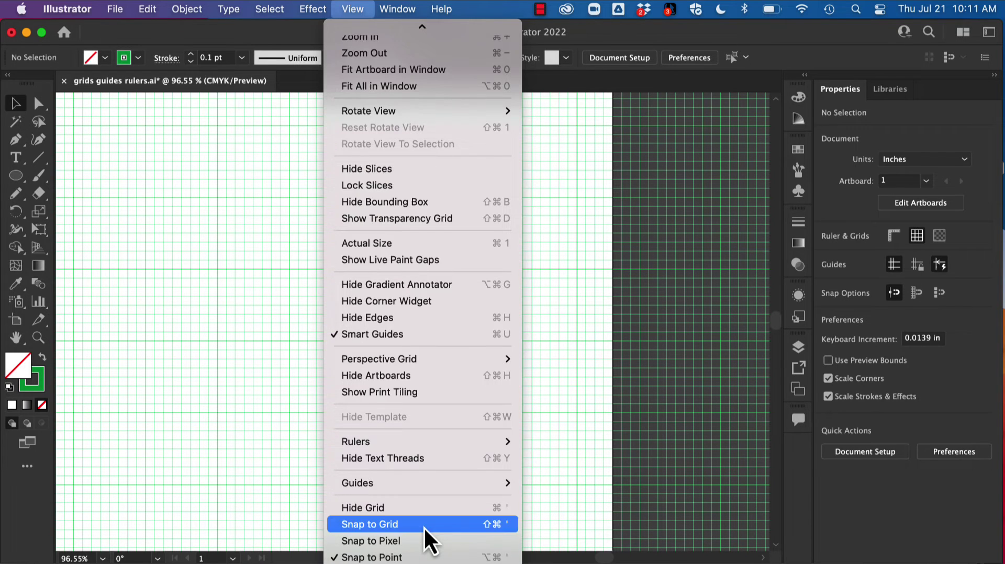
left_click(423, 526)
left_click_drag(14, 178, 61, 178)
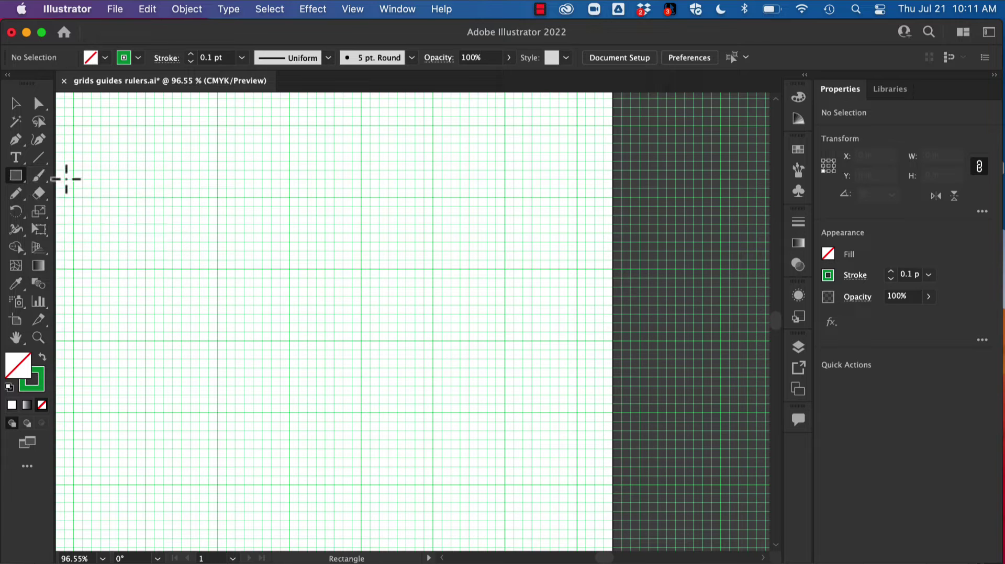
Draw a 1 in × 1 in dark navy-filled square snapped to the grid
left_click(106, 58)
left_click(97, 83)
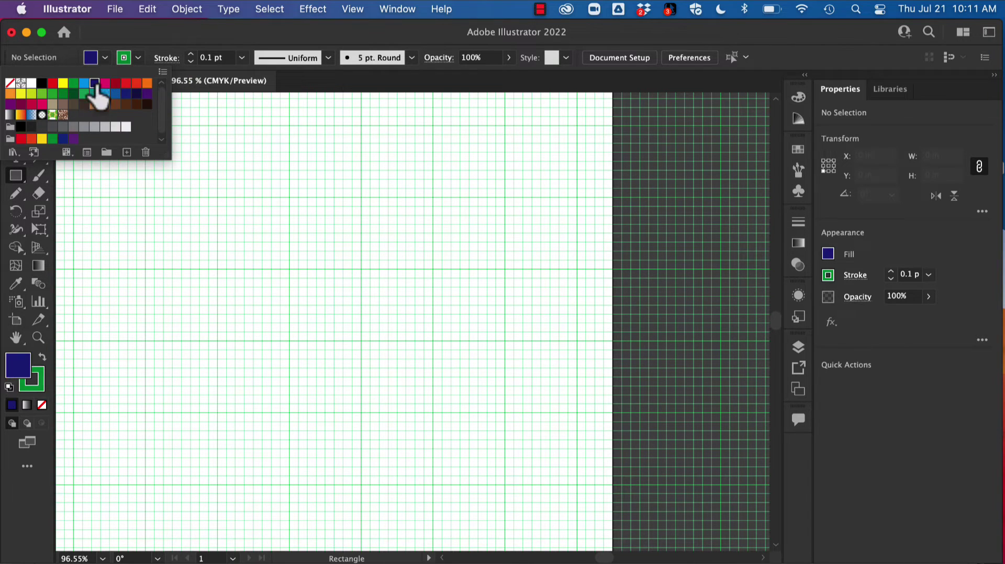
left_click(220, 123)
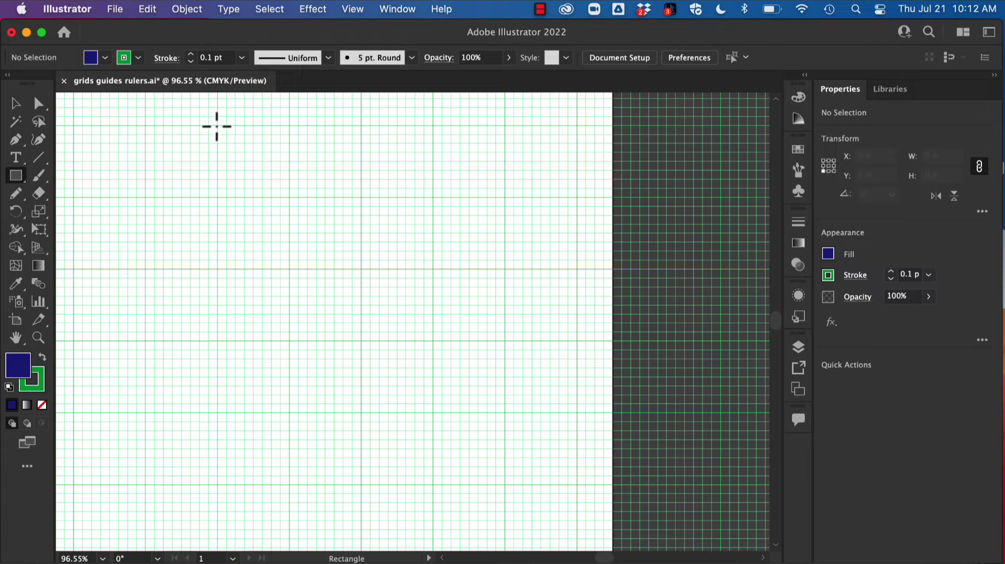
left_click_drag(217, 128, 288, 209)
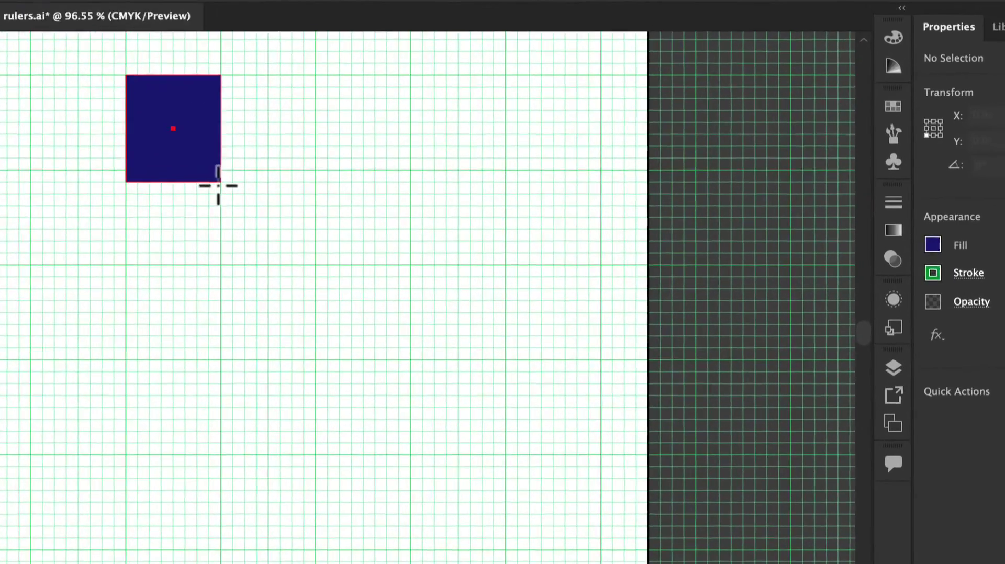
mouse_move(218, 186)
left_mouse_down()
mouse_move(217, 168)
mouse_move(219, 190)
mouse_move(207, 171)
left_mouse_up()
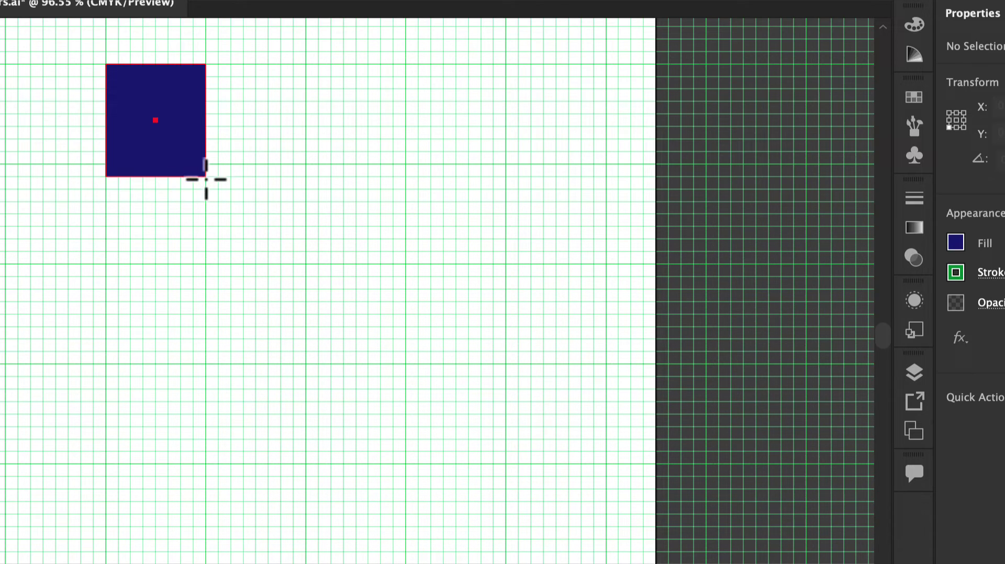
left_click_drag(206, 179, 207, 172)
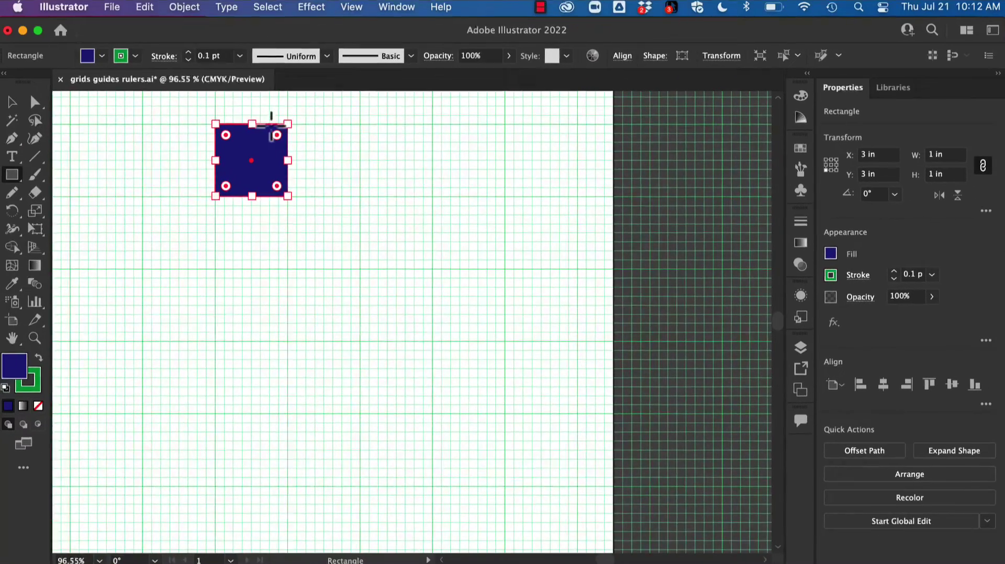
Turn off Snap to Grid in the View menu
left_click(353, 10)
scroll(428, 548, "down", 10)
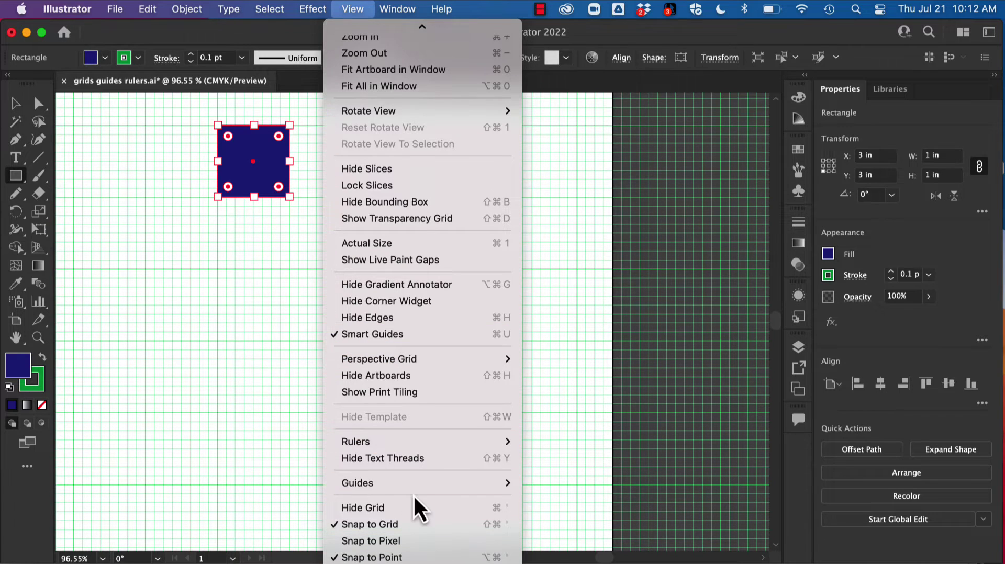
left_click(391, 526)
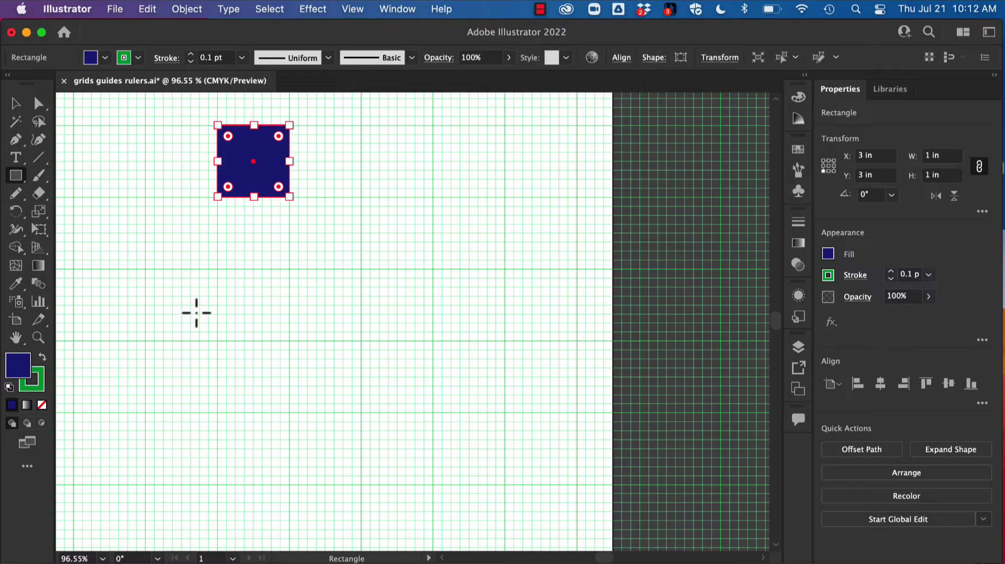
Delete the navy square with the Selection tool and hide the grid with Cmd+'
left_click(15, 108)
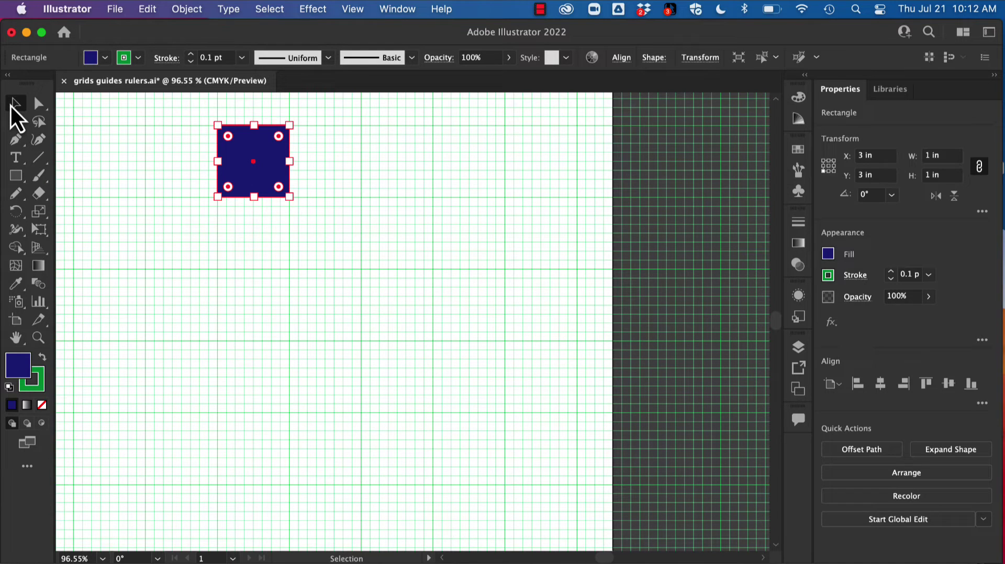
key("Delete")
key("super+apostrophe")
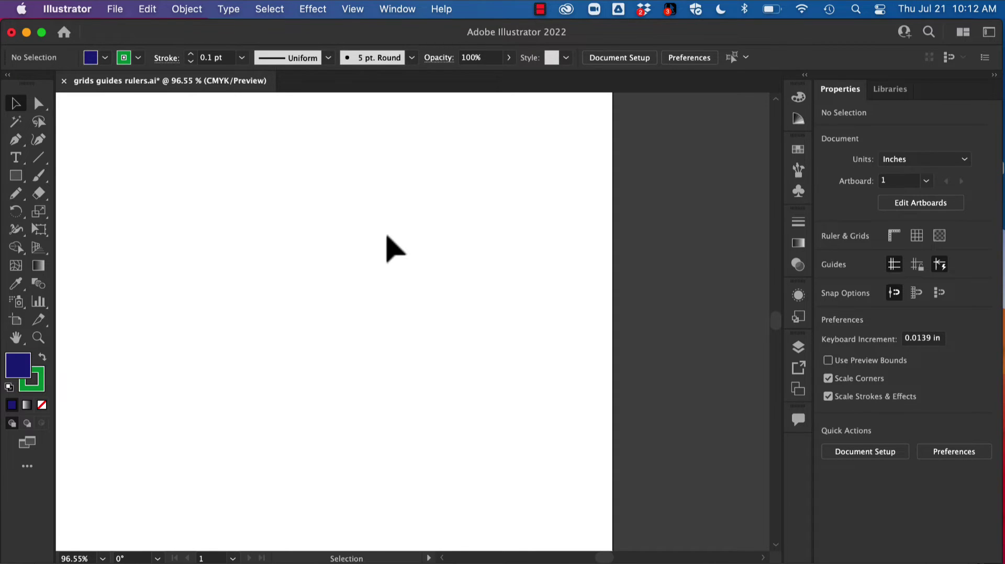
Show inch rulers along the canvas's top and left edges via View > Rulers
left_click(352, 8)
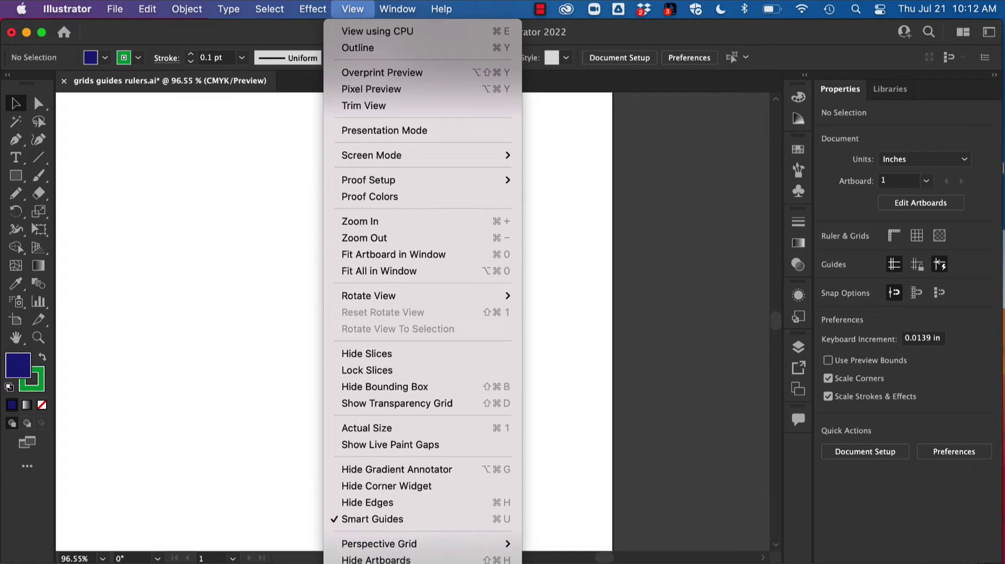
mouse_move(459, 440)
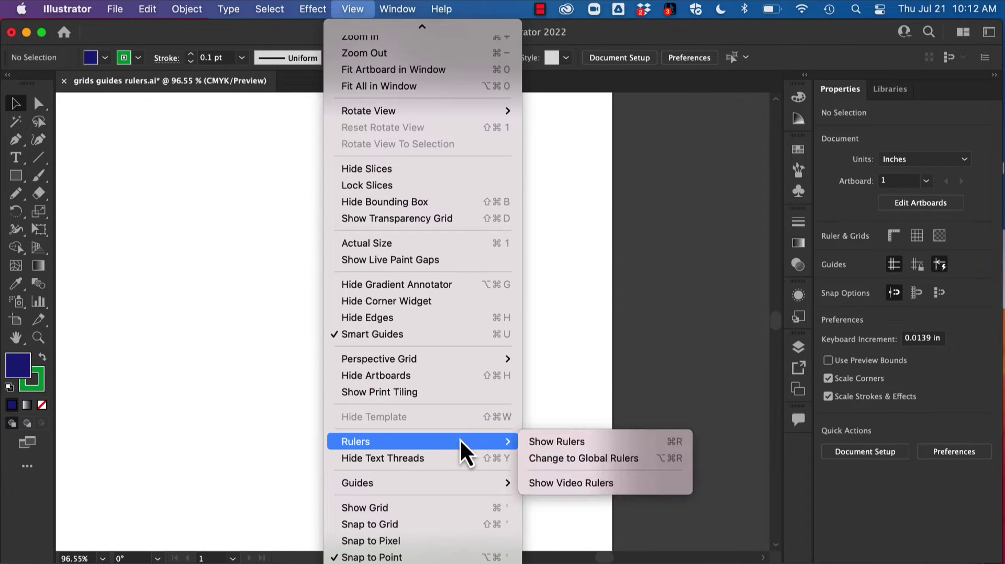
left_click(556, 442)
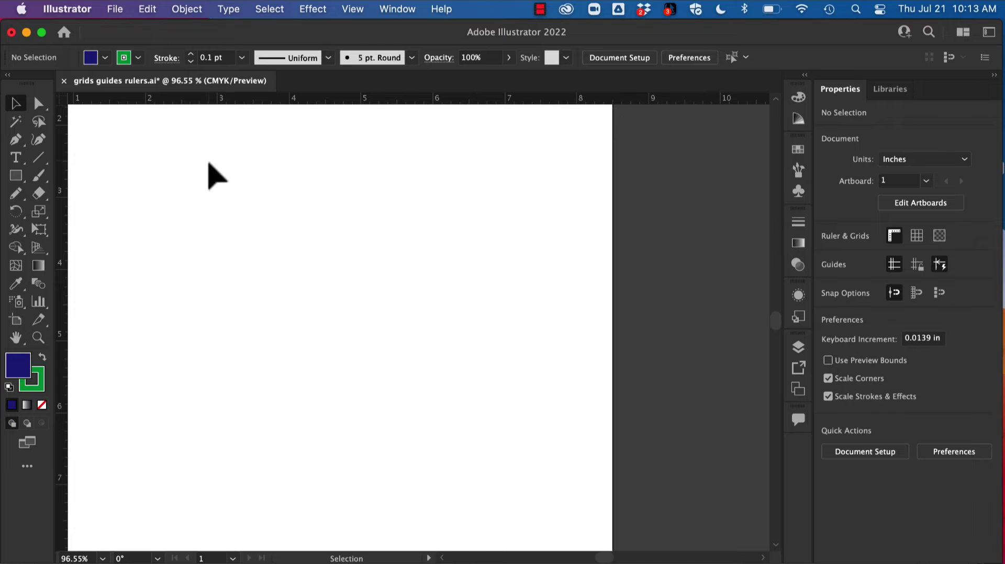
Drag a vertical guide to about 1 in and a horizontal guide to 0.988 in
scroll(187, 238, "down", 1)
scroll(187, 238, "left", 3)
scroll(187, 238, "up", 3)
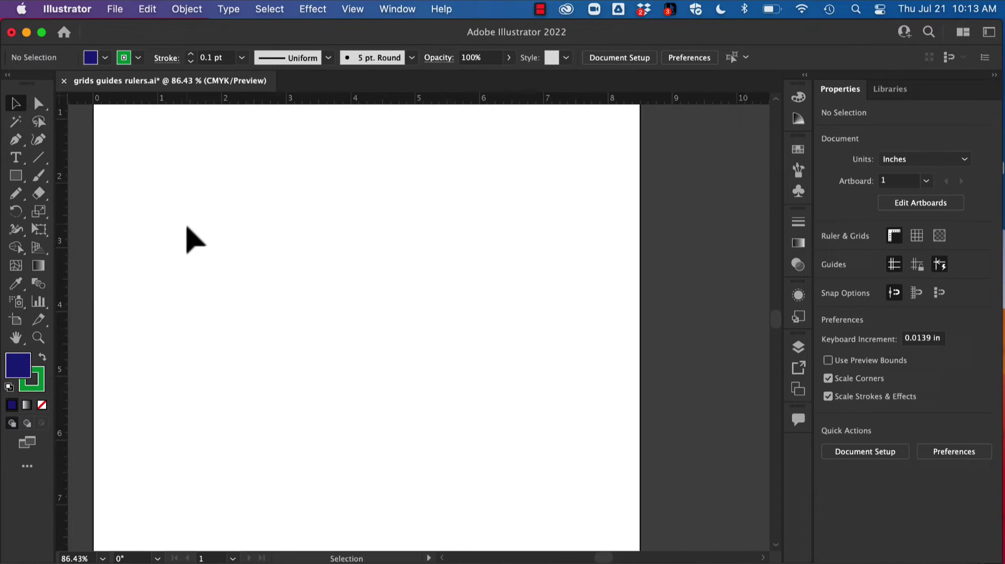
left_click_drag(61, 240, 151, 239)
left_click_drag(312, 97, 312, 137)
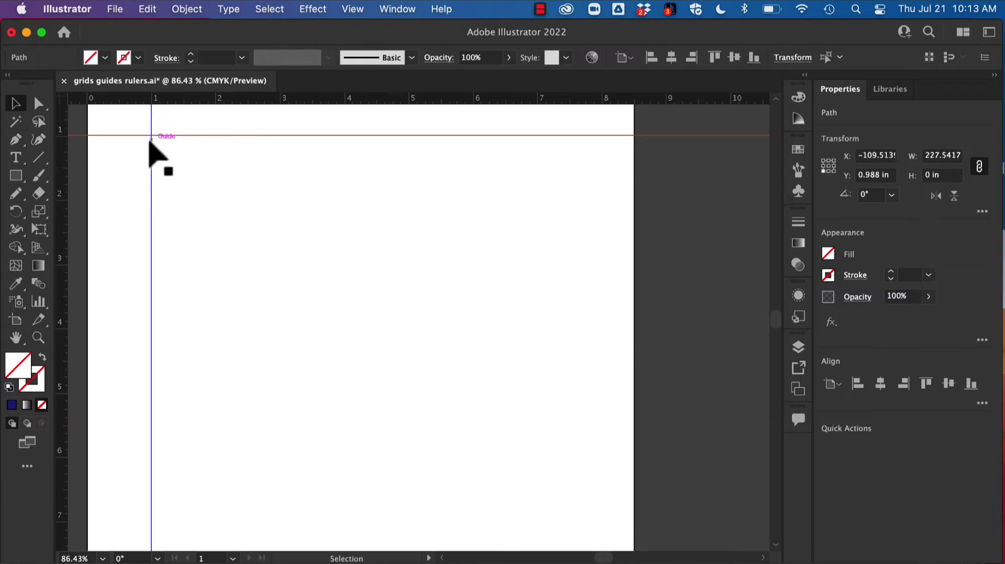
Toggle Lock Guides in the View menu, then marquee-select and delete both guides
left_click(352, 11)
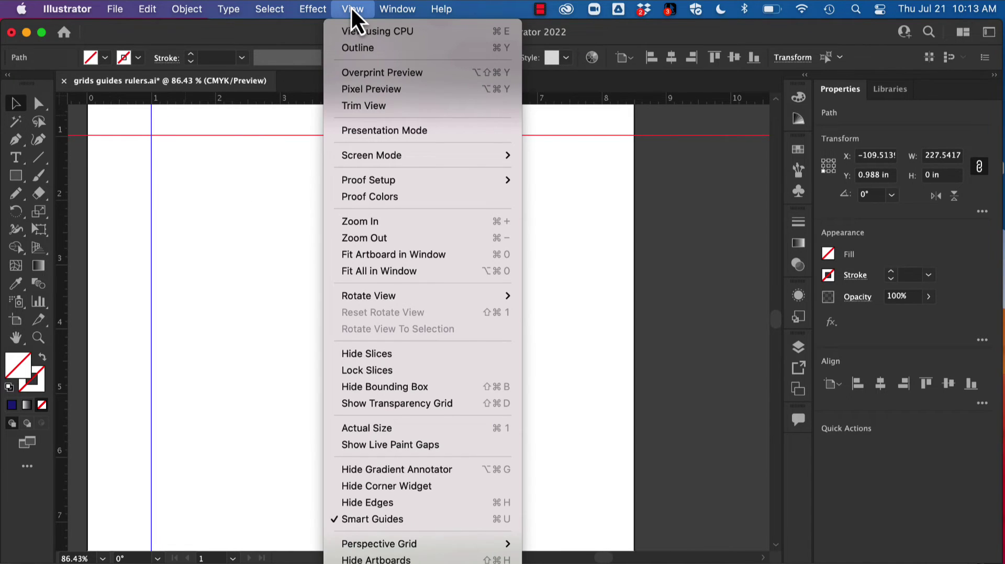
mouse_move(363, 561)
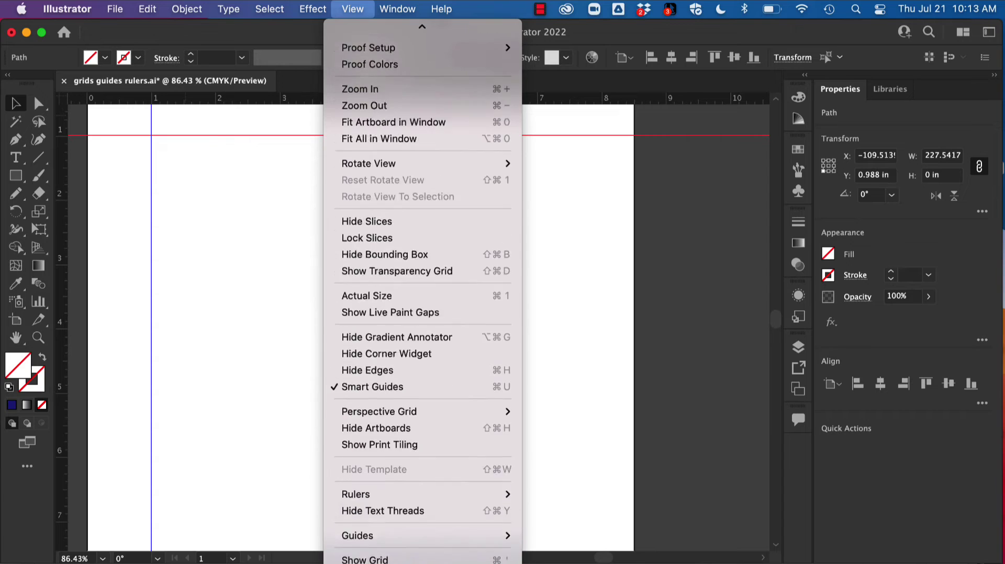
mouse_move(400, 481)
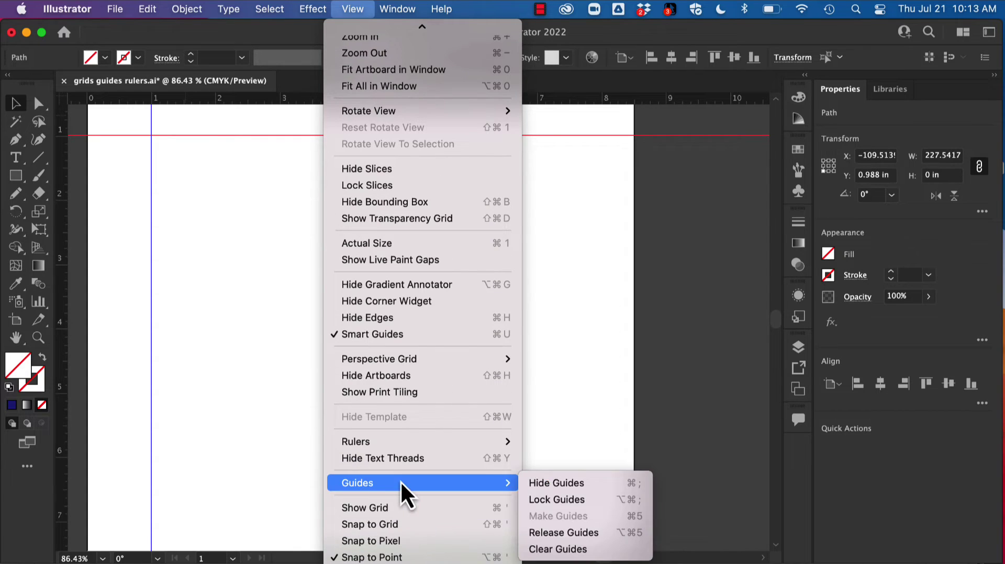
left_click(563, 494)
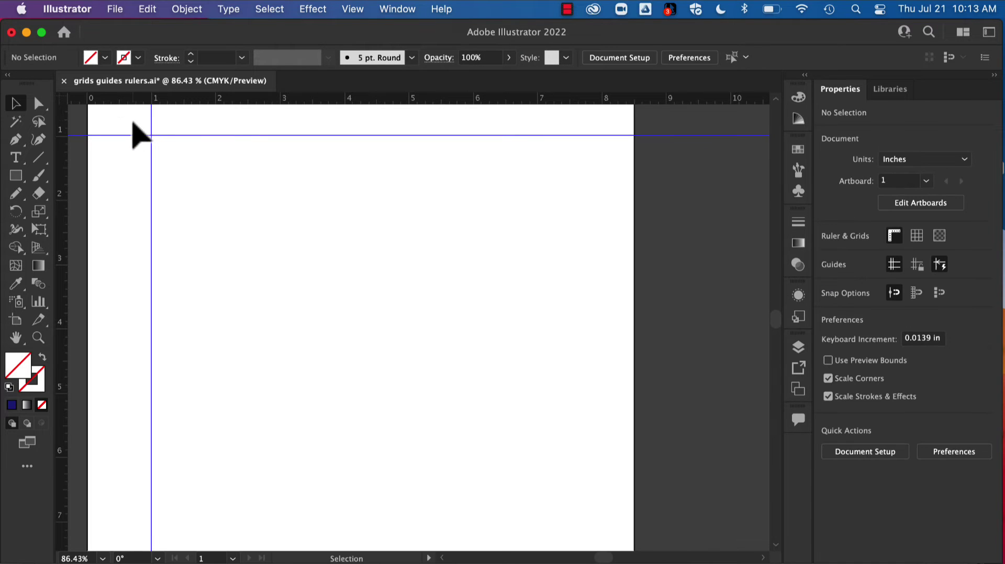
left_click_drag(131, 109, 188, 179)
key("Delete")
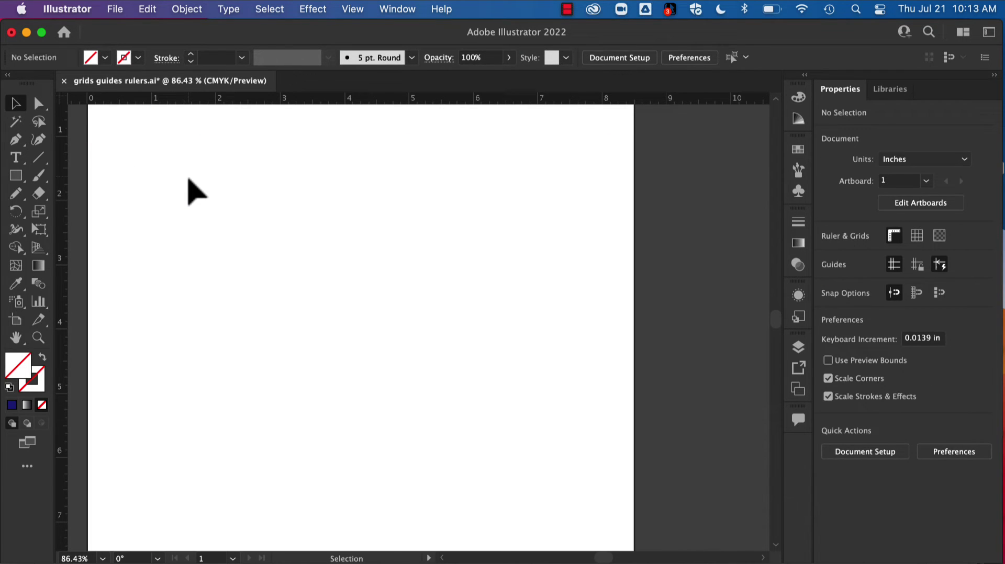
Zoom out to about 47% so the whole artboard shows, and select the Rectangle tool
scroll(191, 191, "down", 5)
scroll(191, 191, "left", 2)
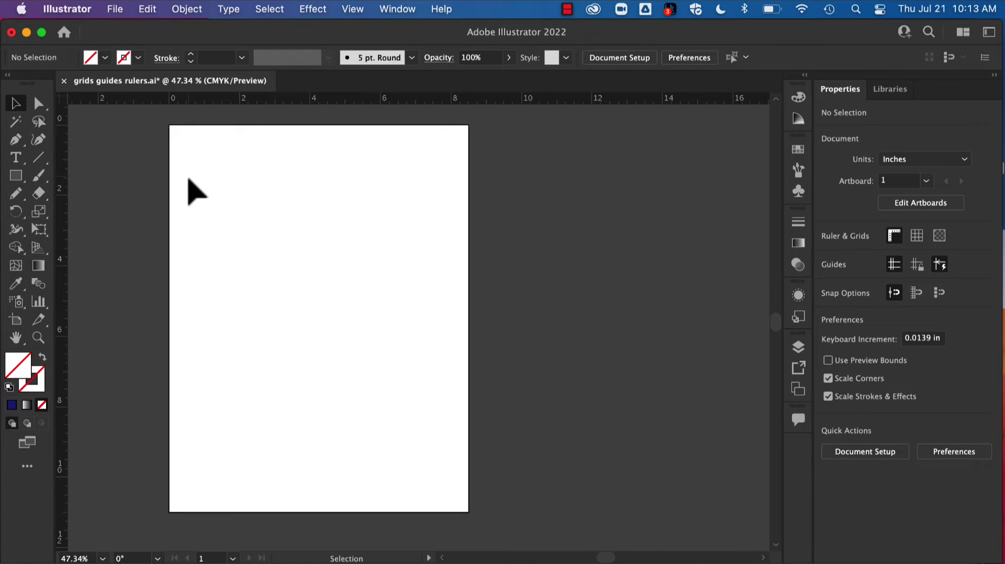
left_click(16, 176)
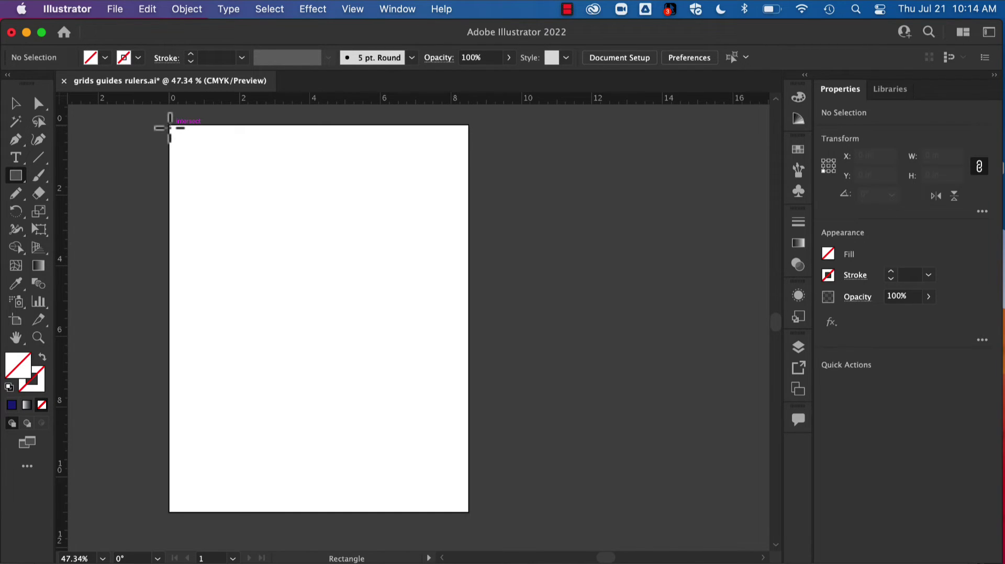
Create a 0.5 in × 0.5 in square near the artboard's top-left corner
left_click(198, 171)
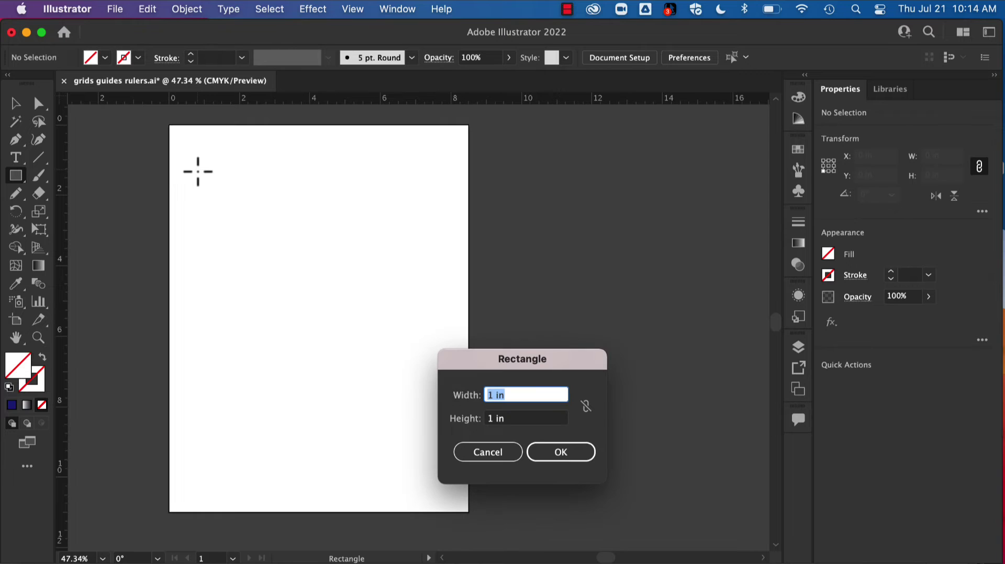
type(".5")
left_click(504, 416)
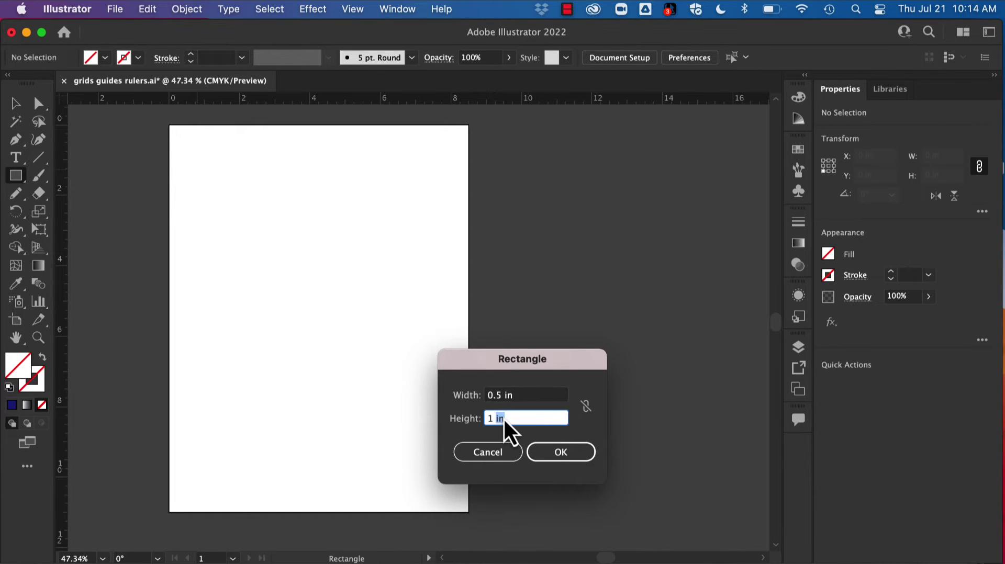
left_click_drag(508, 413, 474, 411)
type(".5")
key("Return")
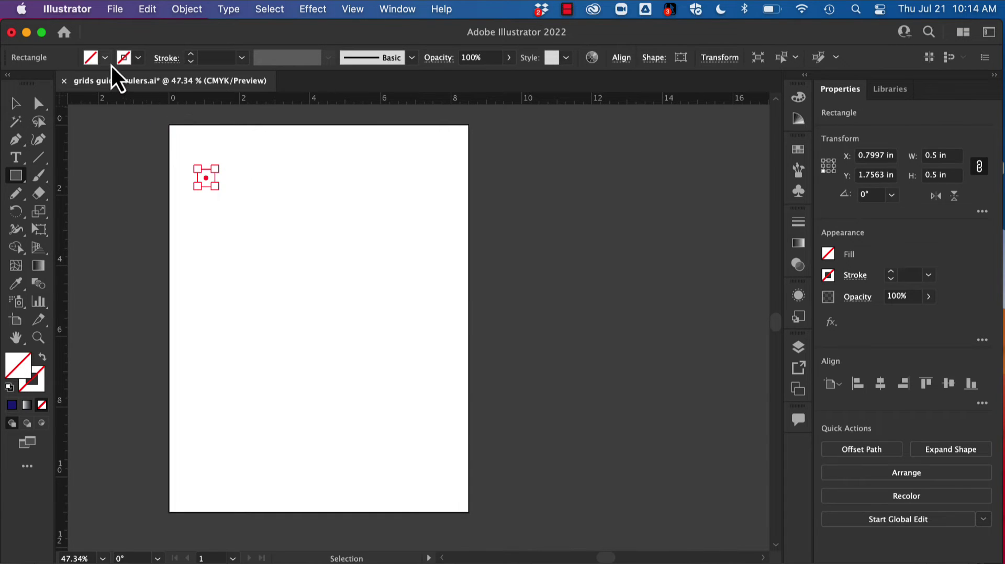
Give the square a dark blue fill swatch from the control bar
left_click(105, 58)
left_click(87, 90)
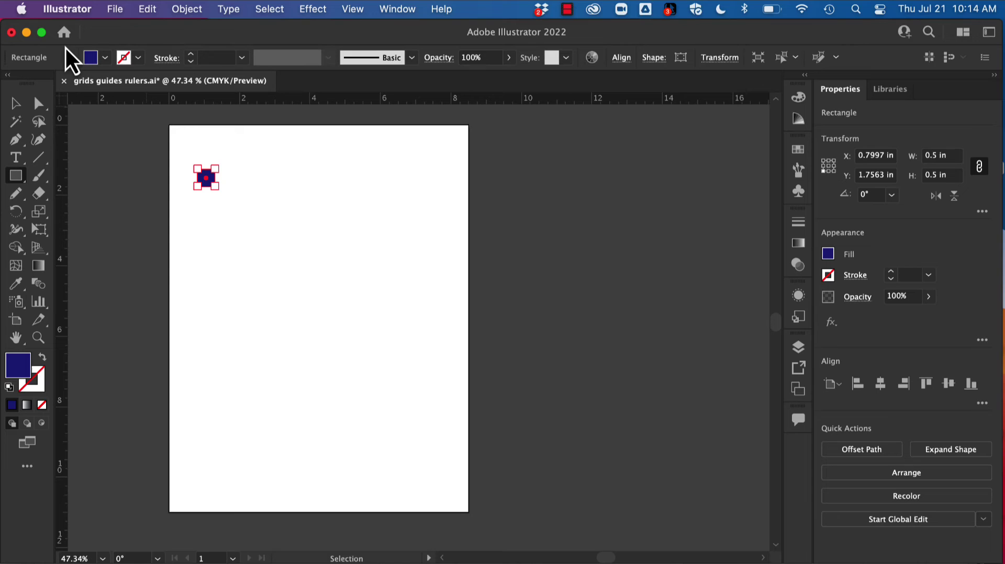
left_click(16, 103)
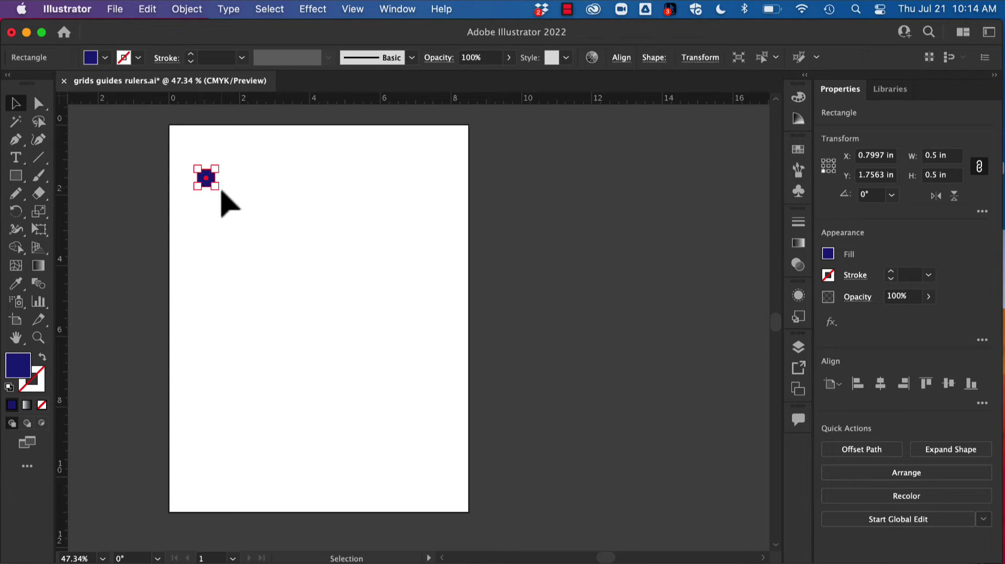
Move the square flush into the top-left corner and Alt-drag a copy to the top-right corner
scroll(225, 202, "up", 3)
scroll(225, 202, "up", 3)
scroll(224, 202, "left", 3)
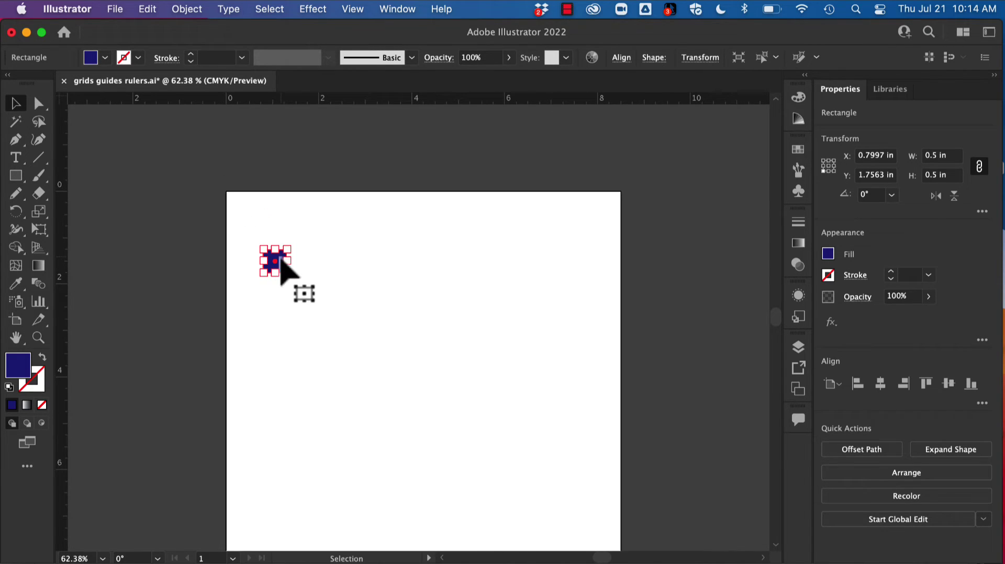
left_click_drag(281, 260, 194, 190)
scroll(269, 219, "up", 5)
scroll(194, 191, "down", 5)
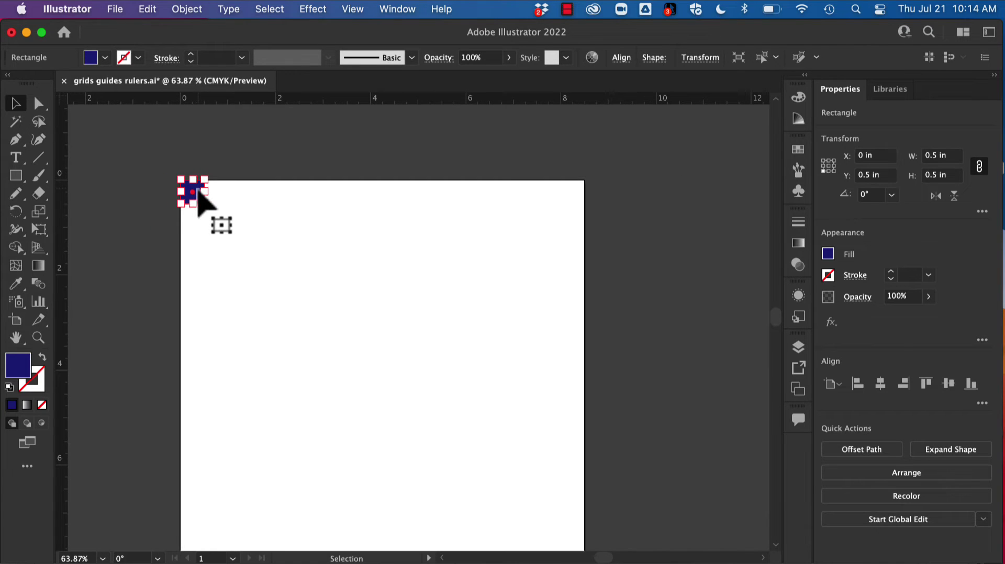
left_click_drag(198, 193, 582, 202)
Alt-drag copies of both top squares down to the bottom-left and bottom-right corners
scroll(587, 208, "down", 2)
scroll(586, 208, "right", 1)
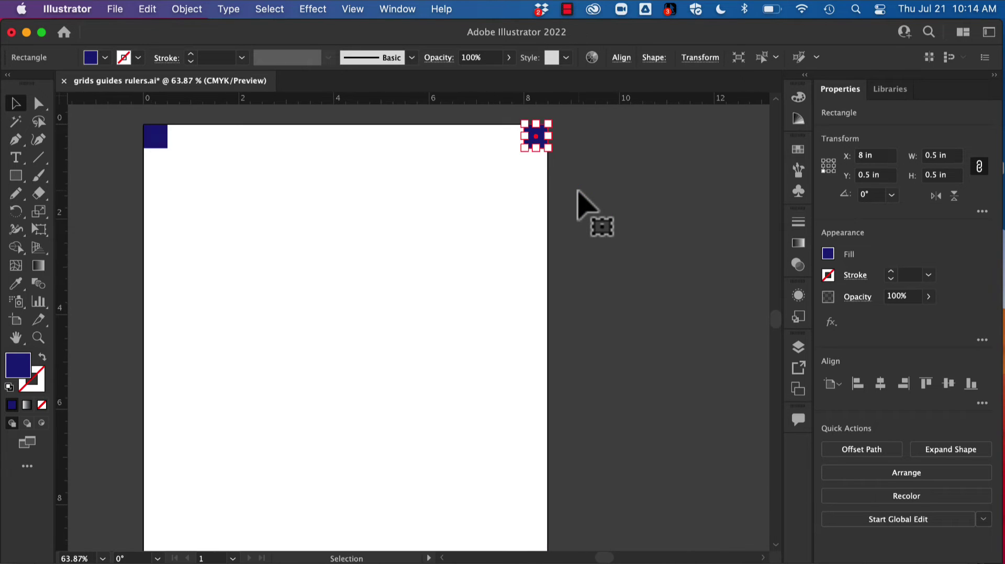
left_click(156, 137, "shift")
left_click_drag(539, 146, 554, 335)
scroll(454, 301, "down", 5)
scroll(454, 301, "left", 1)
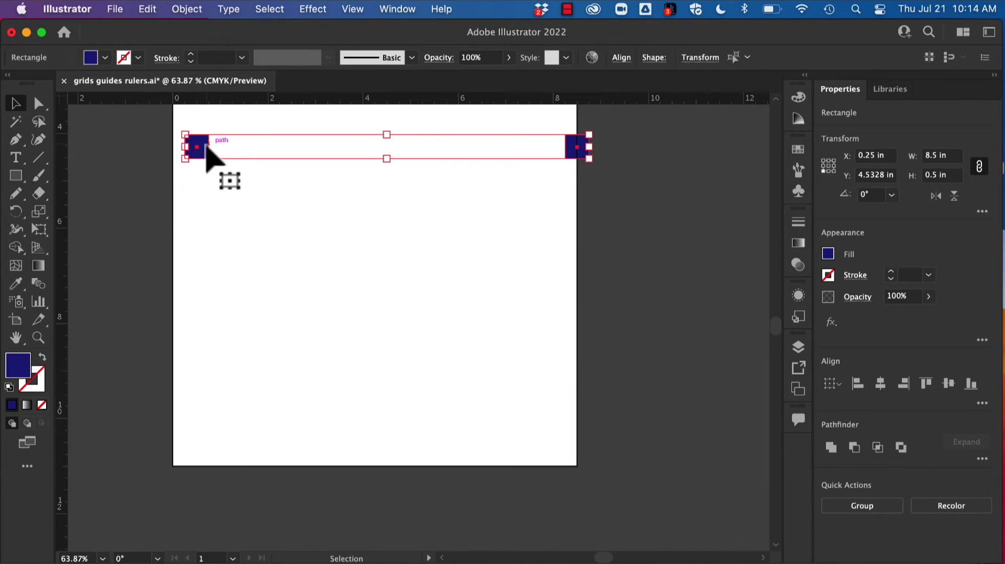
left_click_drag(205, 148, 195, 446)
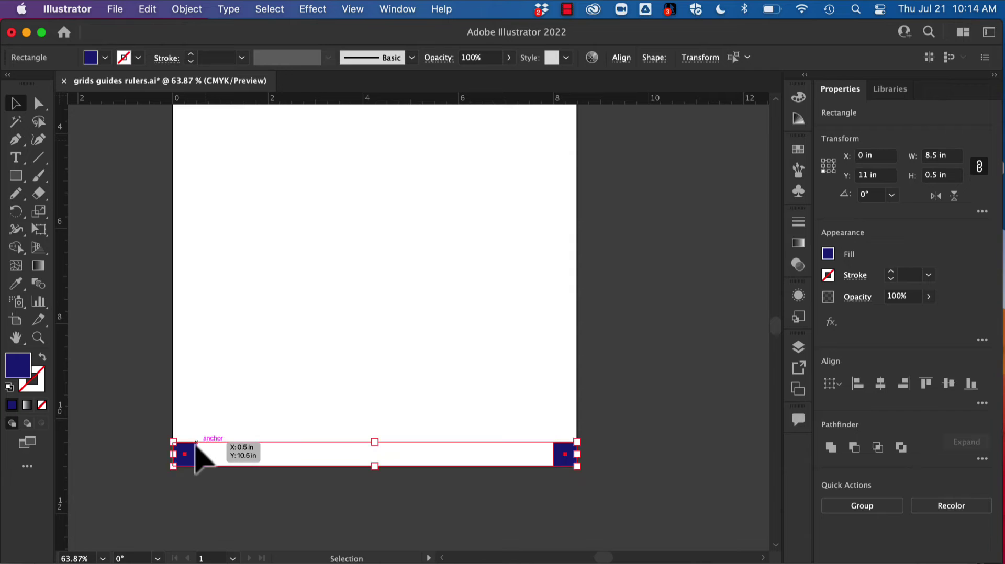
left_click(609, 375)
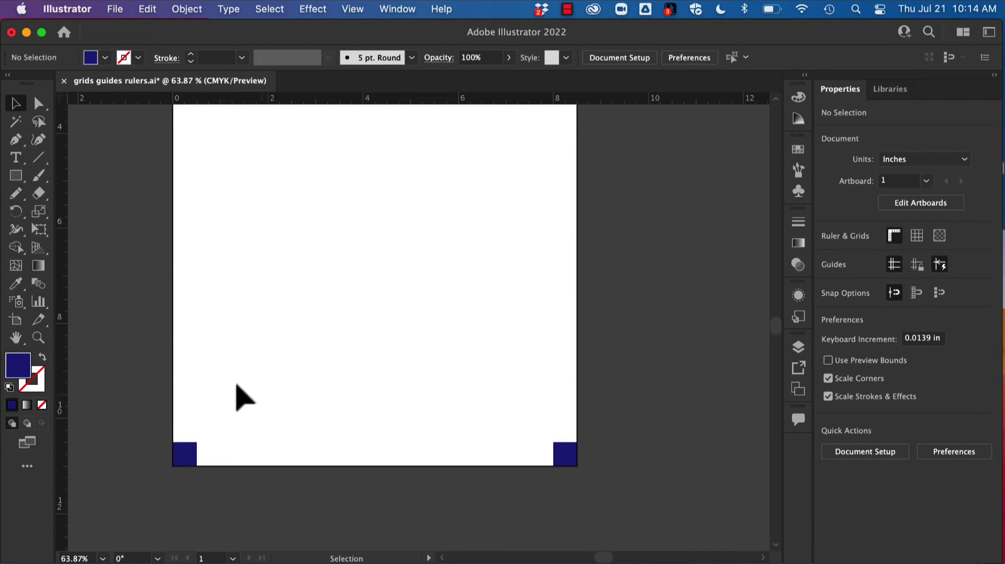
left_click_drag(60, 299, 195, 324)
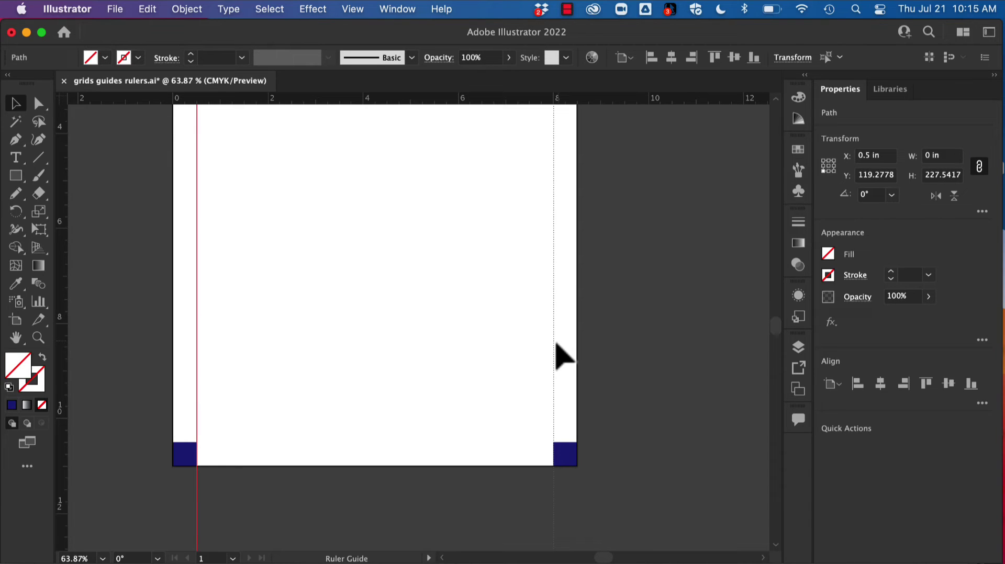
left_click_drag(556, 344, 556, 341)
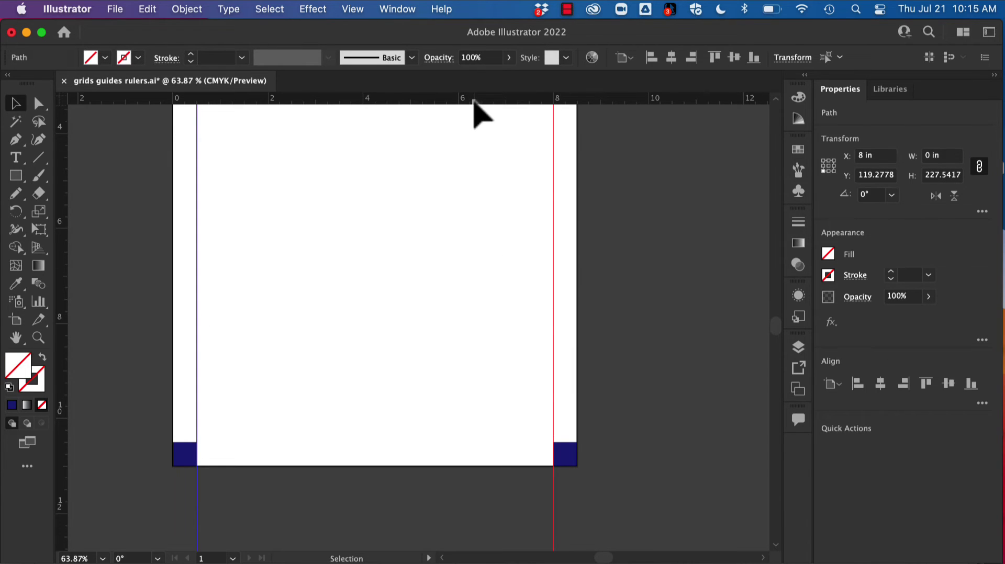
left_click_drag(474, 100, 490, 448)
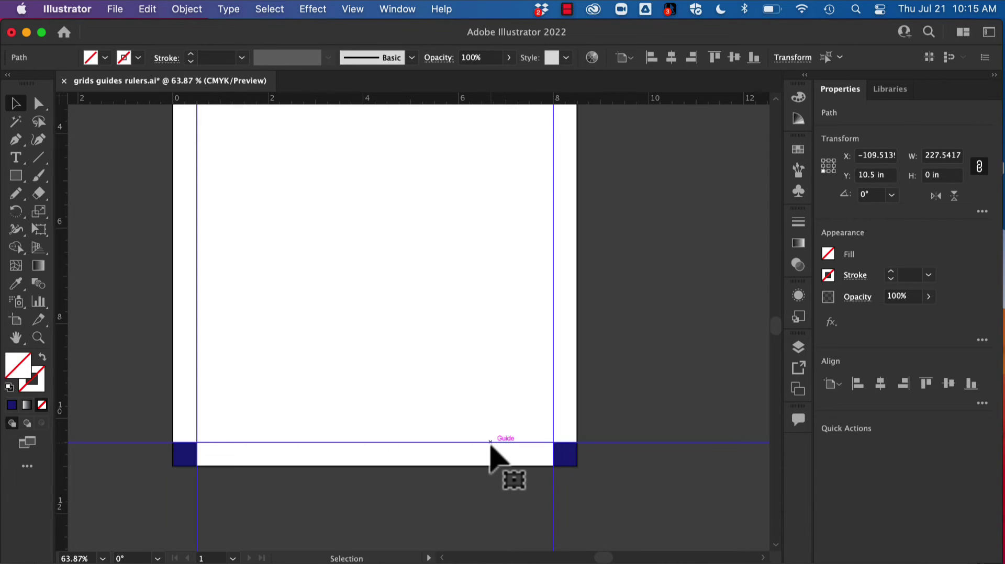
scroll(490, 446, "down", 3)
scroll(491, 446, "up", 1)
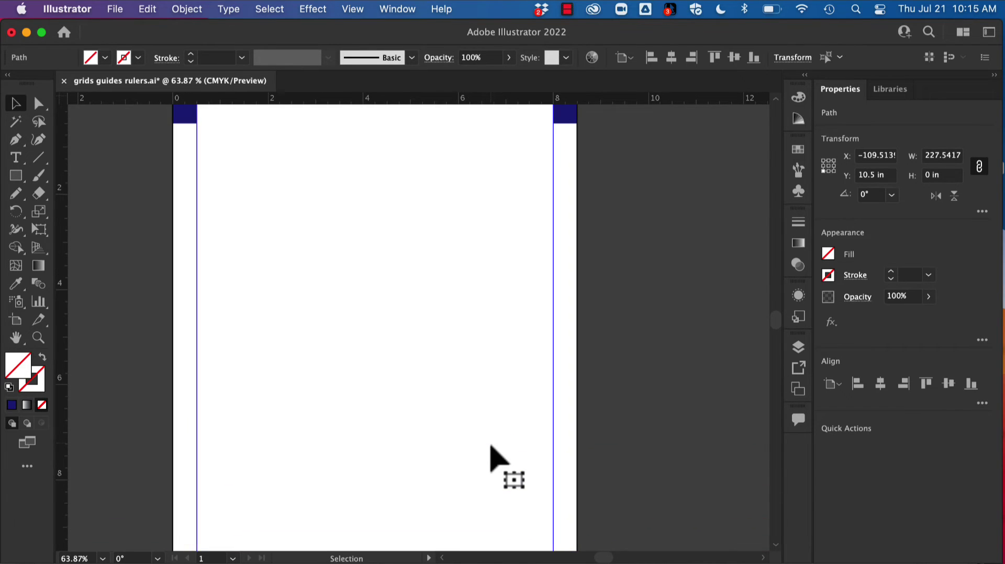
key("super+z")
key("super+z")
scroll(498, 459, "down", 3)
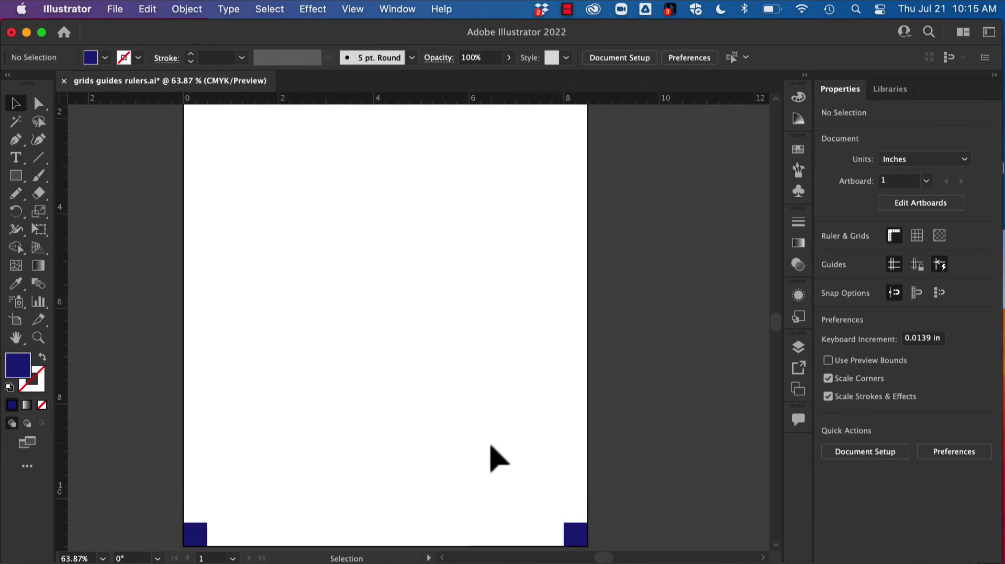
key("super+z")
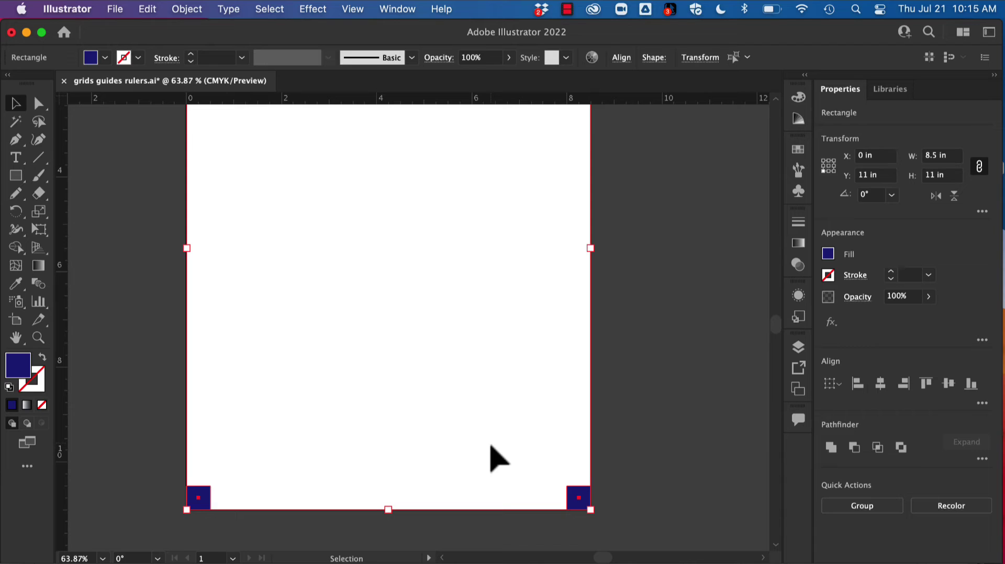
Convert the four corner squares into guides with View > Guides > Make Guides
left_click(352, 9)
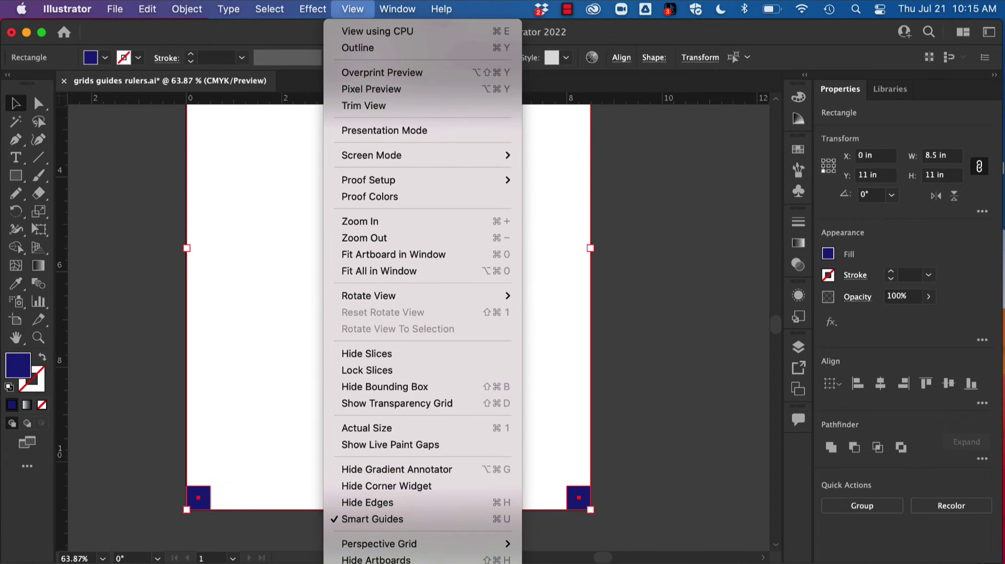
scroll(451, 471, "down", 5)
mouse_move(452, 486)
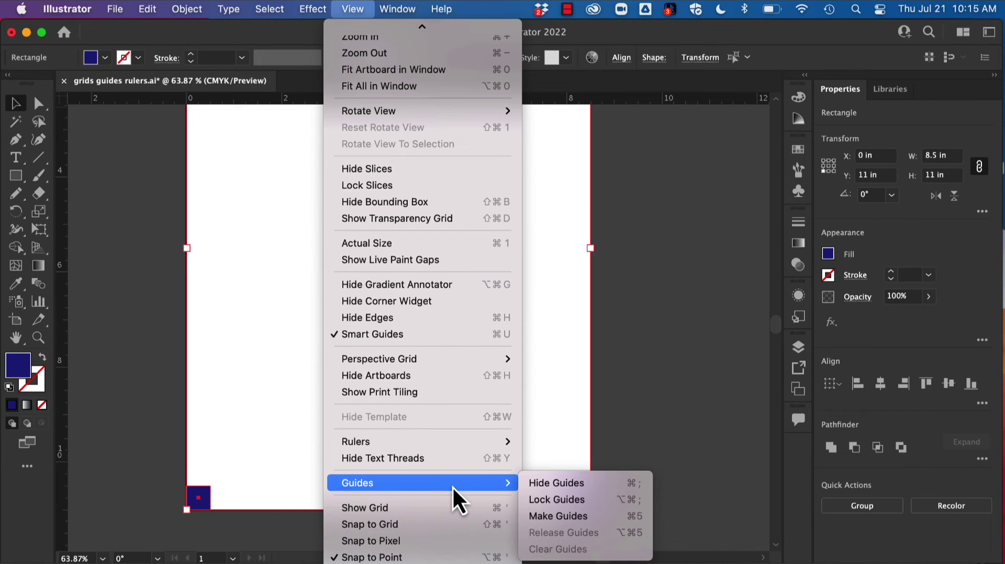
left_click(560, 516)
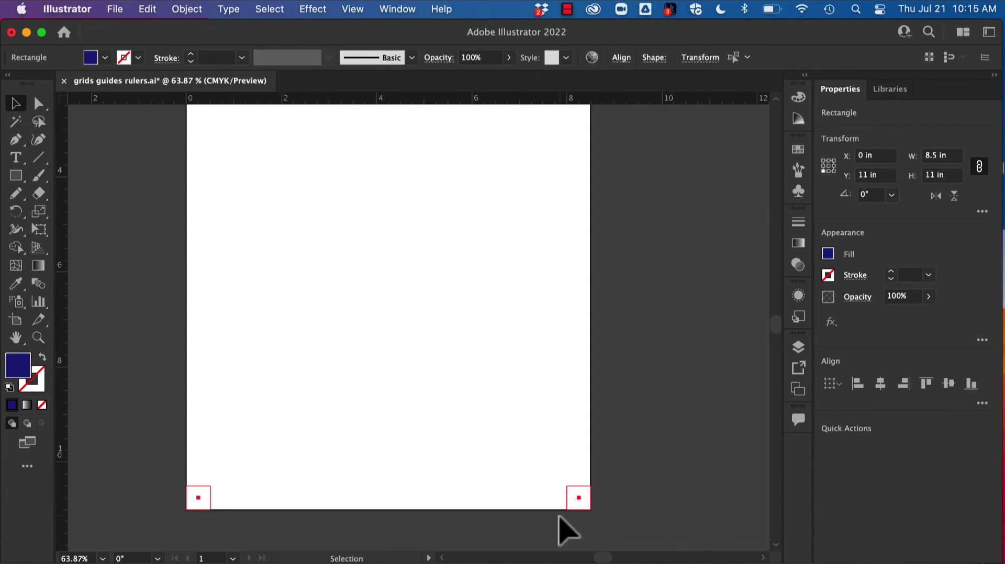
left_click(649, 403)
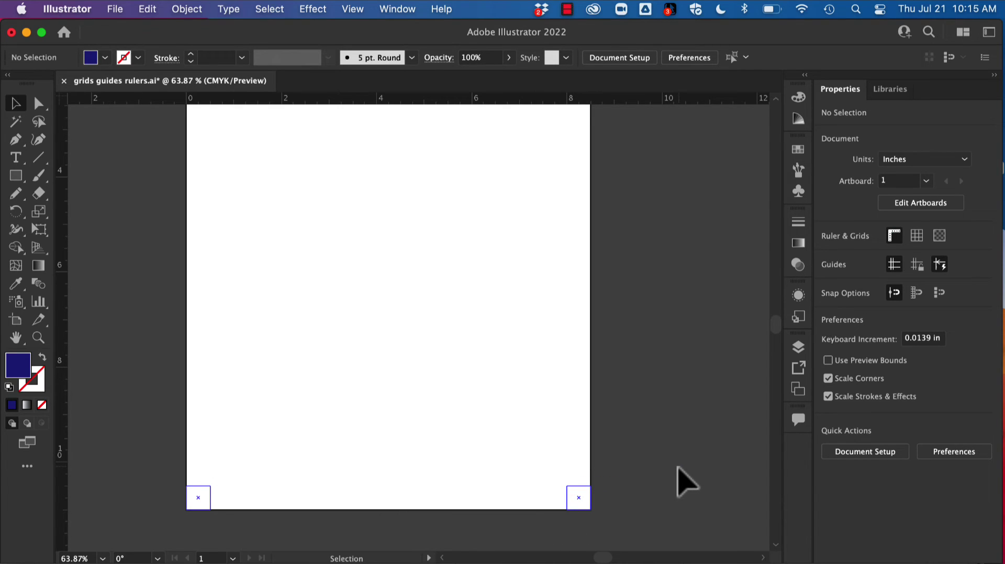
Select all and delete the four corner squares, leaving the artboard blank
key("super+a")
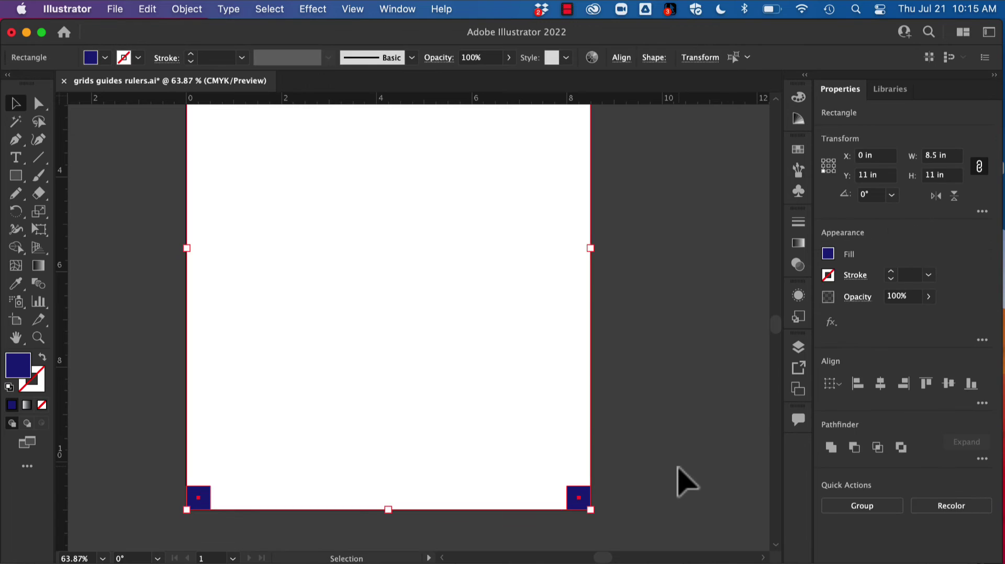
key("Delete")
key("super+z")
key("super+z")
key("super+z")
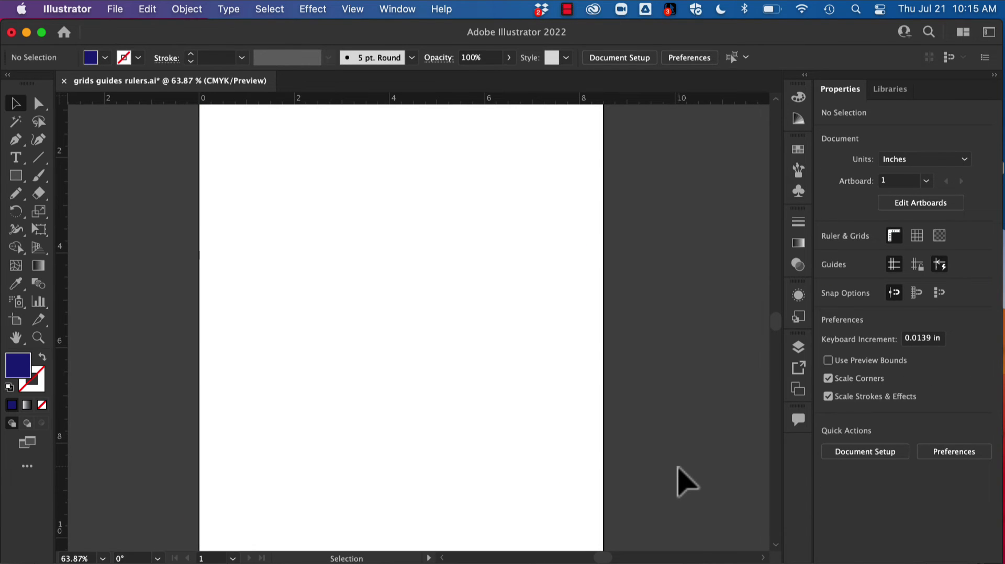
scroll(678, 468, "up", 3)
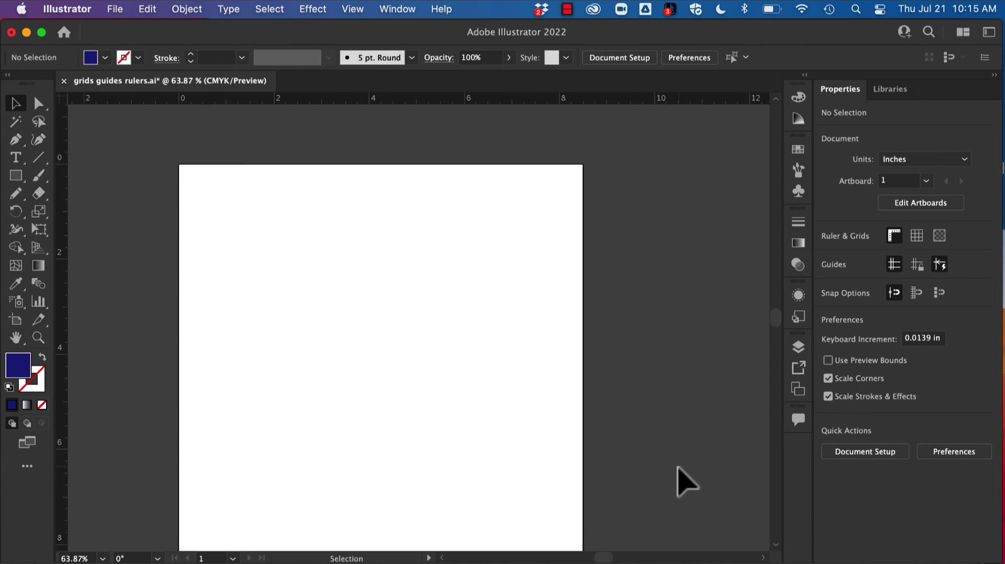
Draw an 8.5 × 11 in rectangle covering the artboard and swap its fill and stroke
left_click(16, 177)
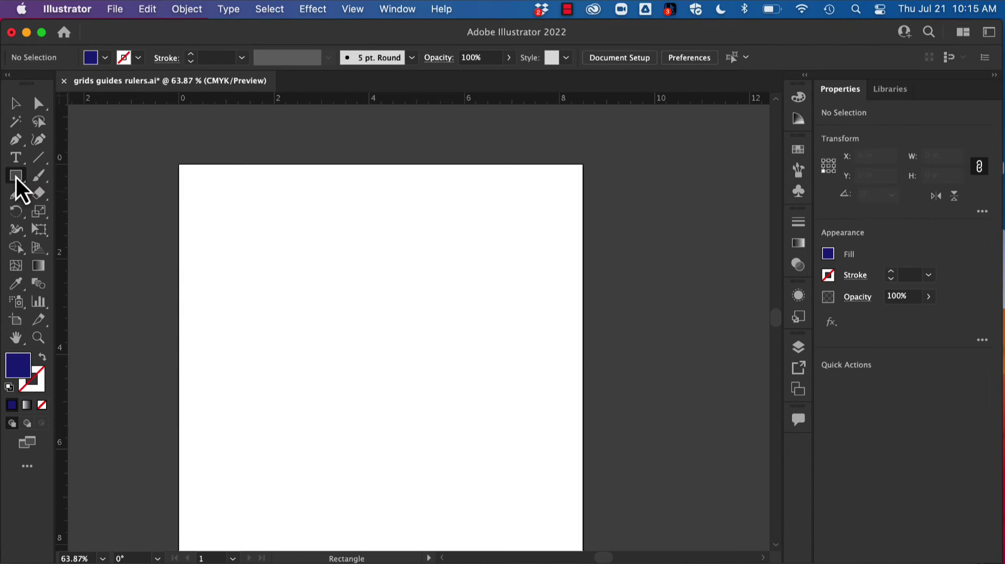
scroll(194, 178, "down", 2)
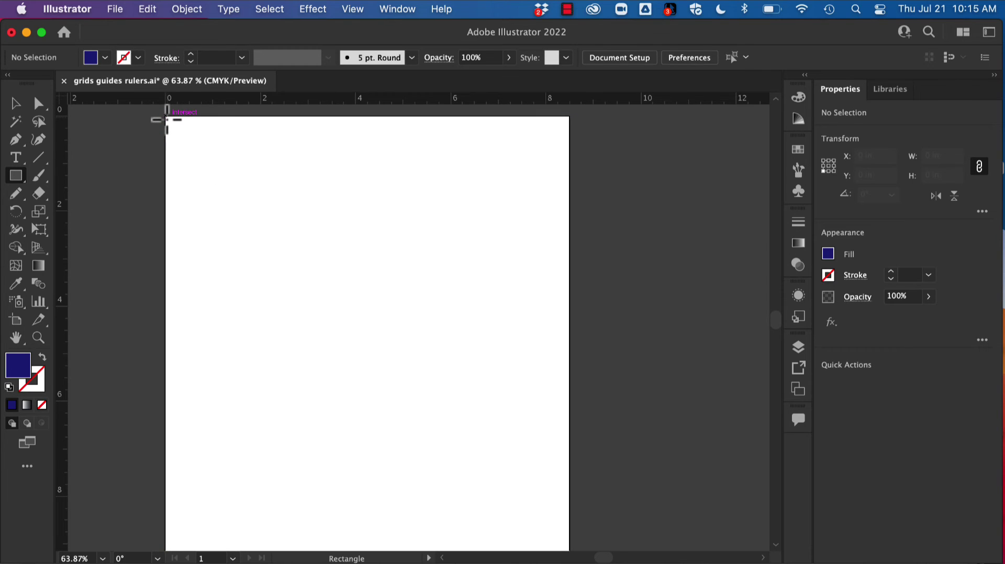
left_click_drag(167, 119, 571, 413)
key("v")
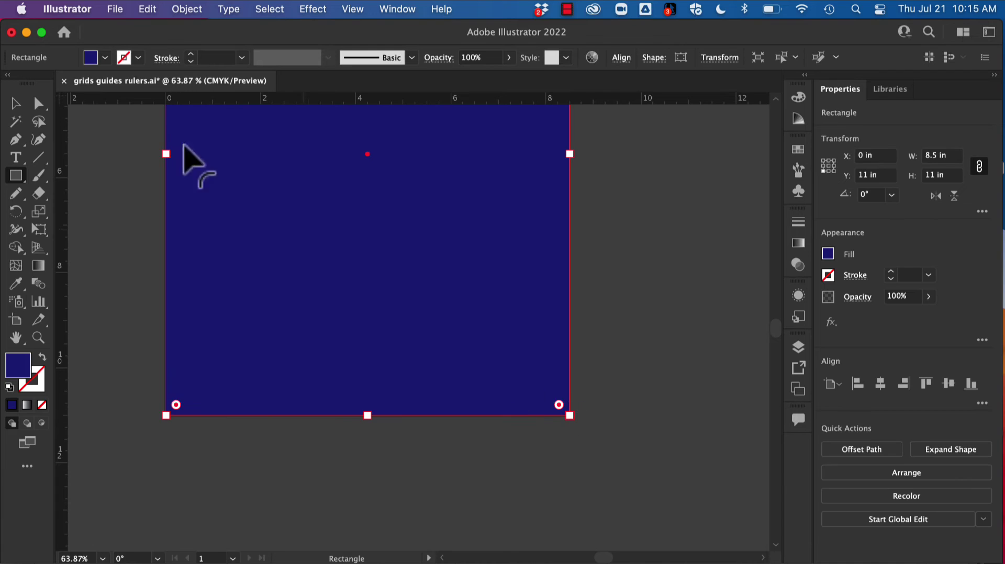
left_click(43, 357)
key("m")
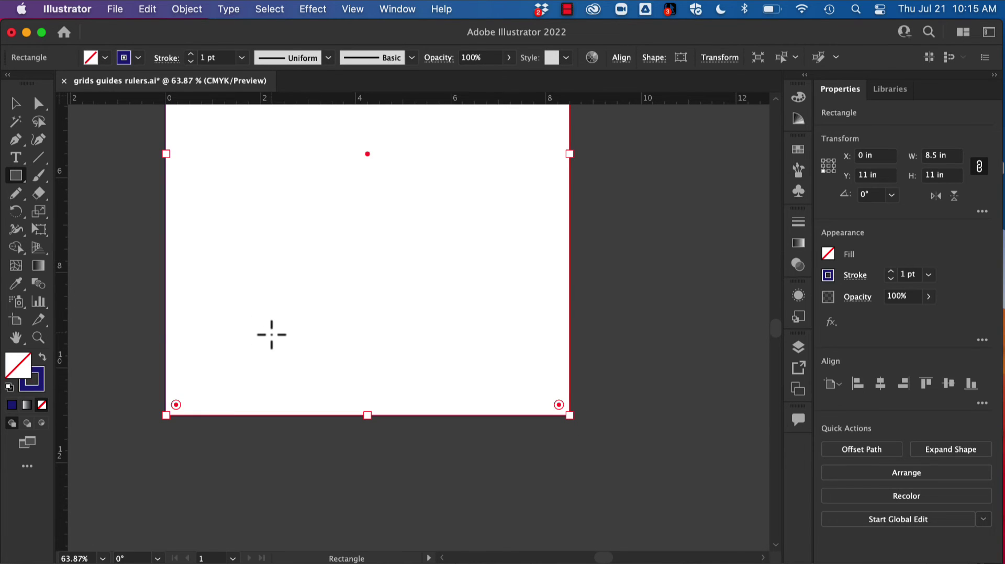
Open Object > Path > Split Into Grid for the rectangle
scroll(271, 335, "up", 3)
scroll(272, 335, "up", 4)
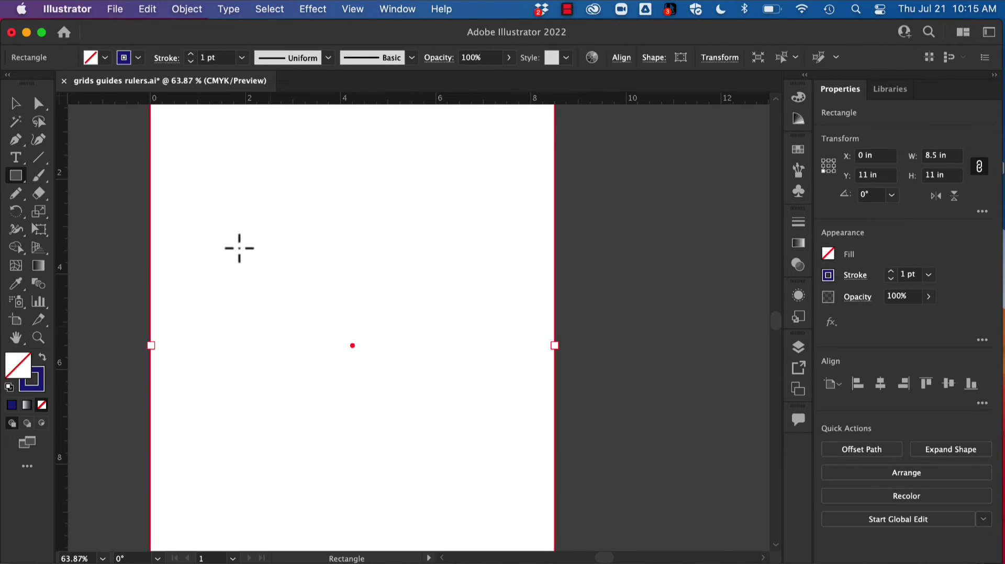
left_click(187, 8)
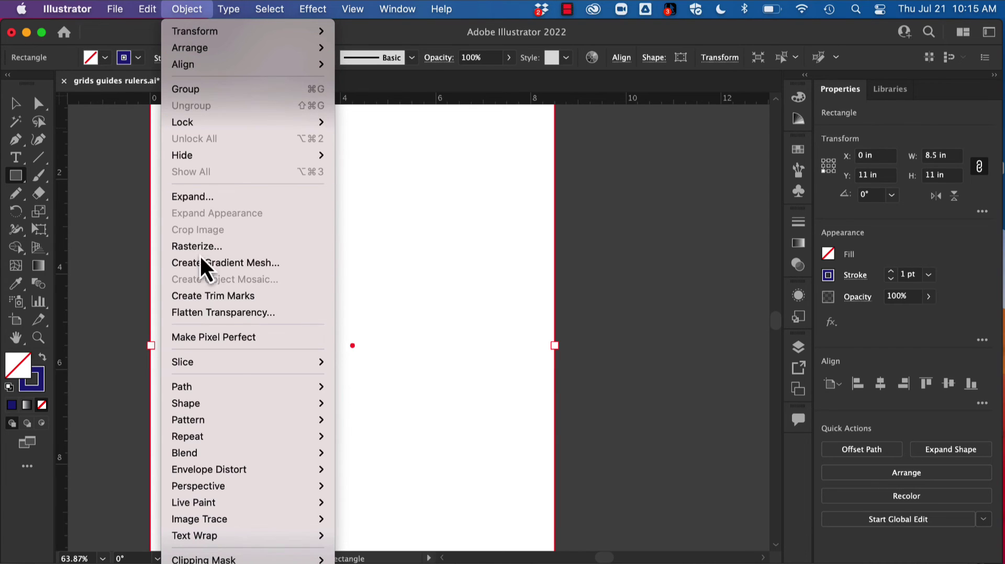
mouse_move(245, 387)
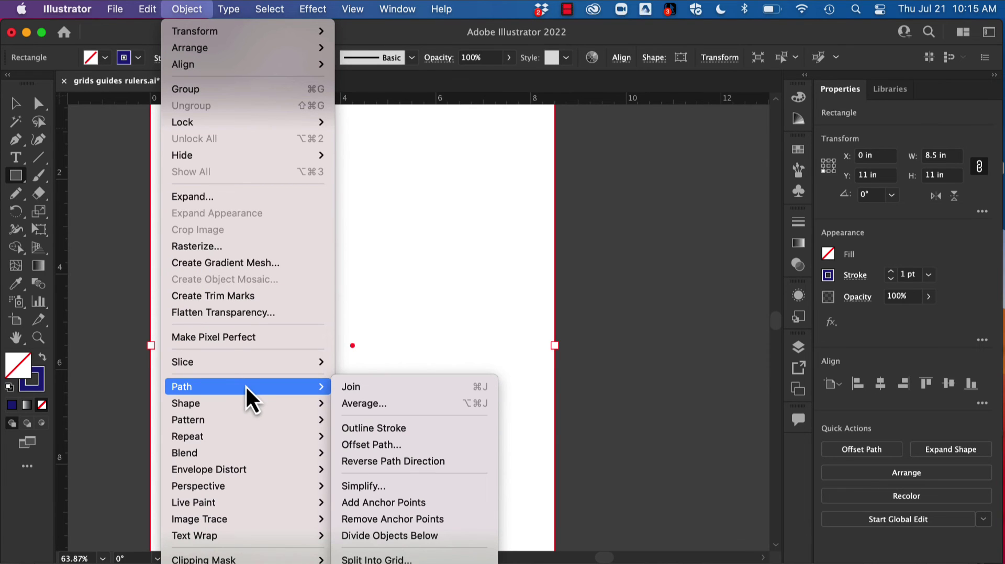
left_click(398, 559)
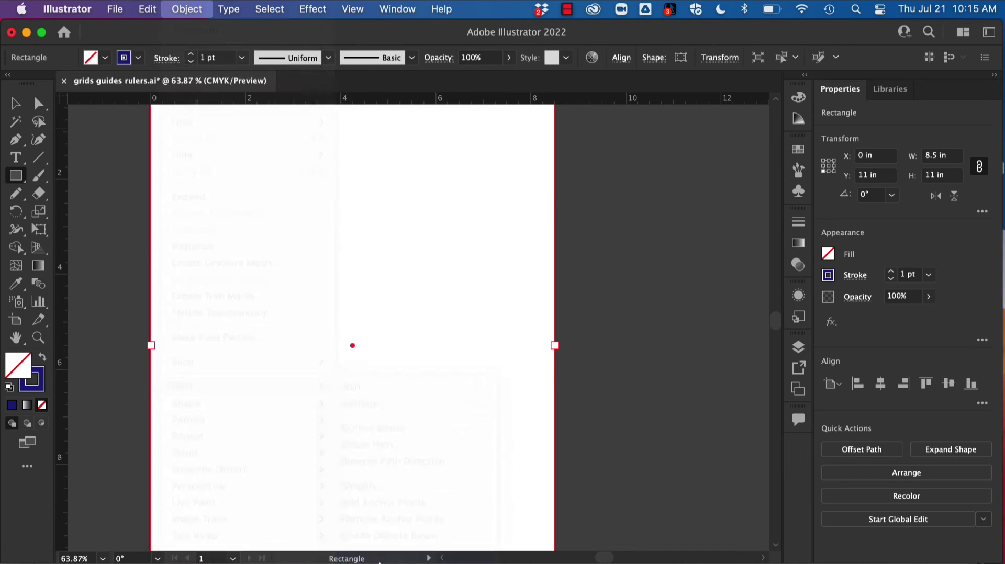
Enter 5 columns and 8 rows, each with 1p (0.1667 in) gutters, and tick Add Guides
left_click_drag(594, 190, 742, 128)
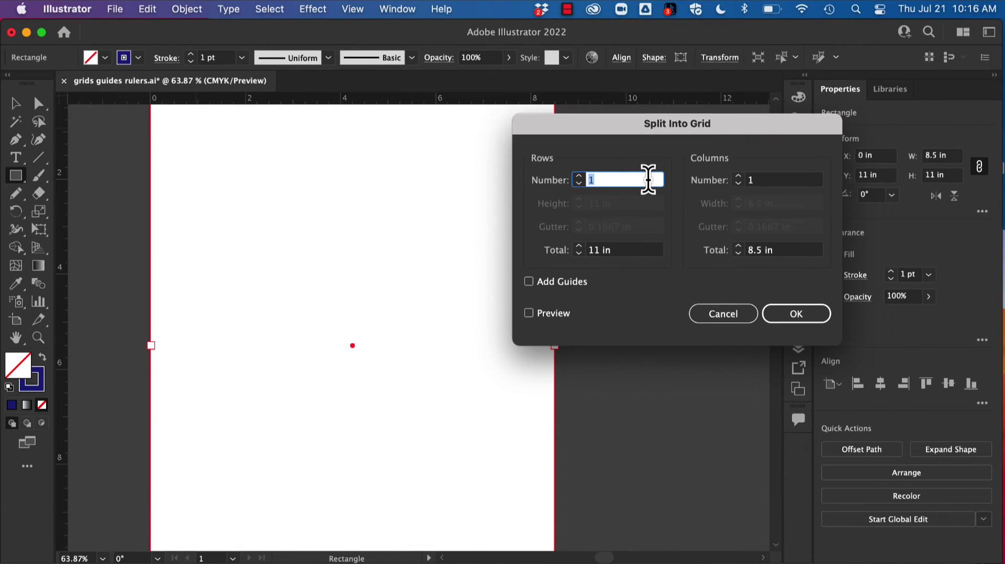
left_click(764, 181)
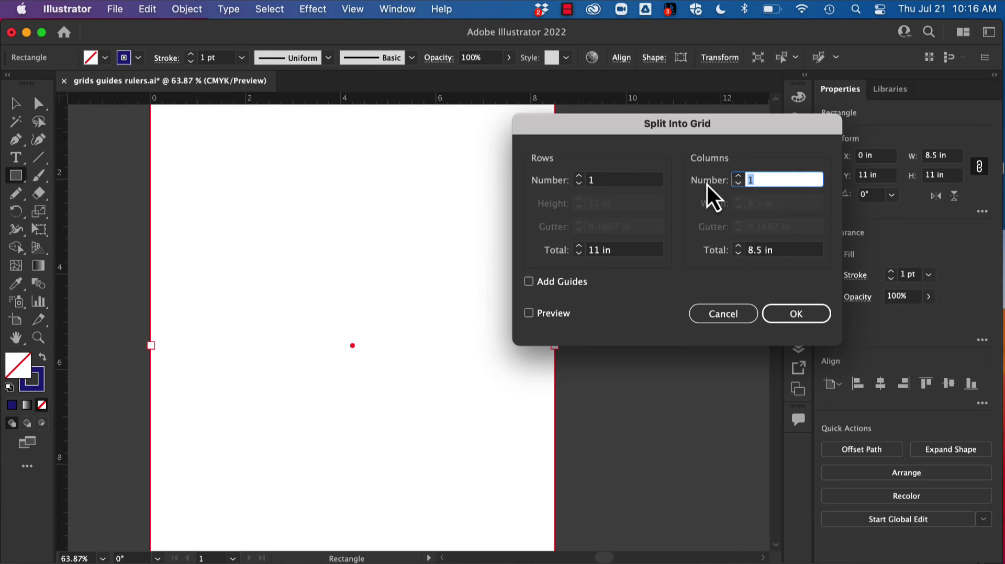
type("5")
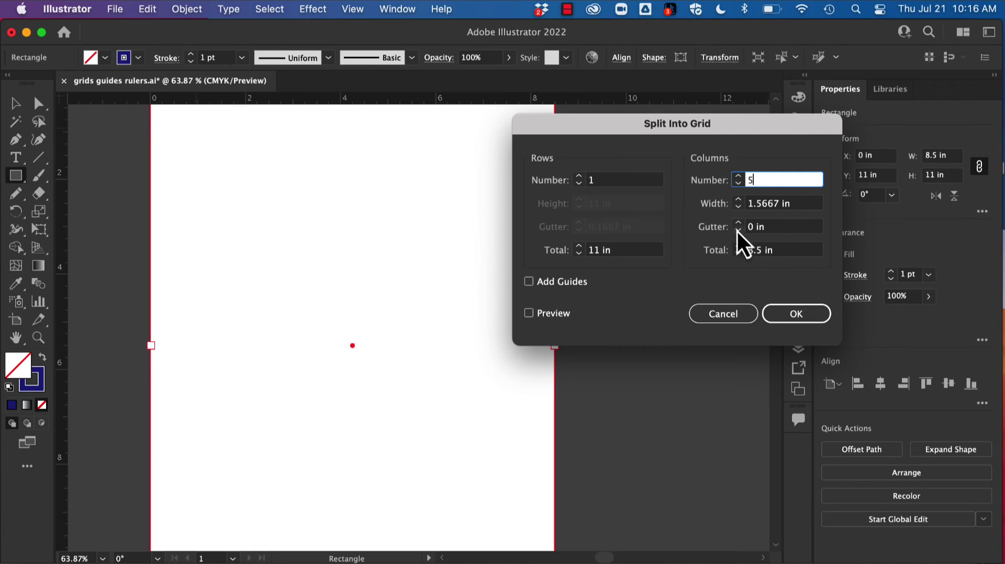
left_click(778, 231)
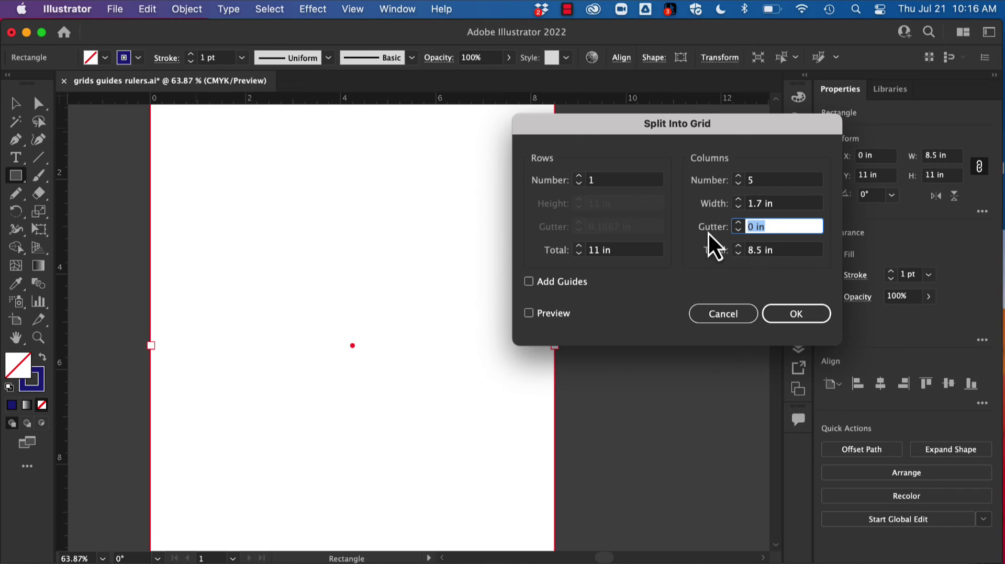
type("1p")
left_click(777, 184)
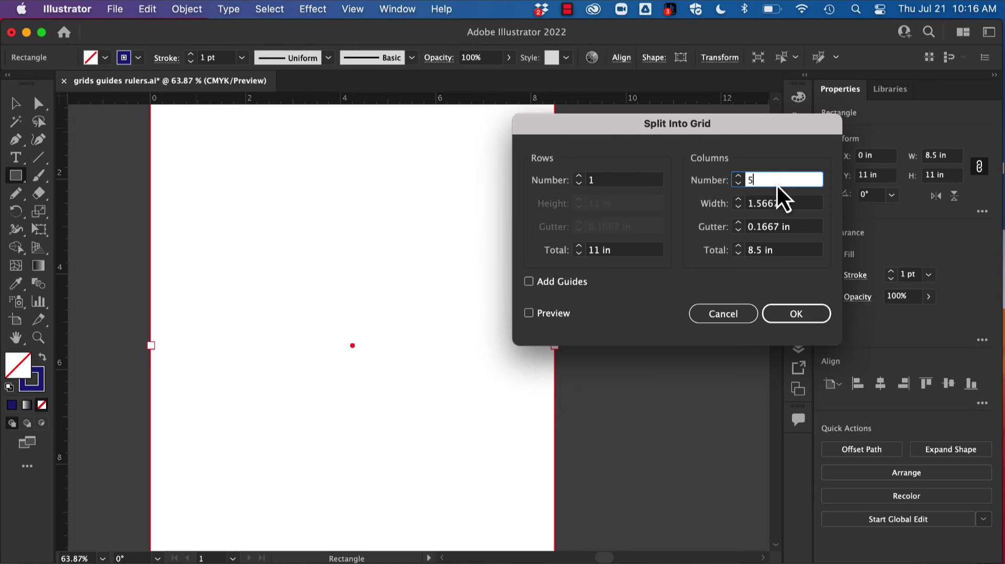
left_click(602, 184)
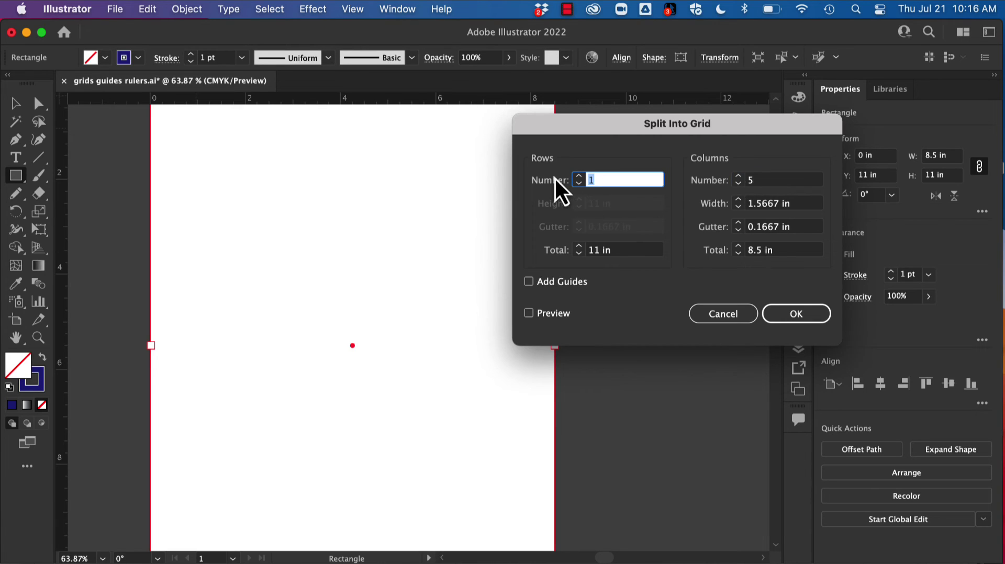
type("8")
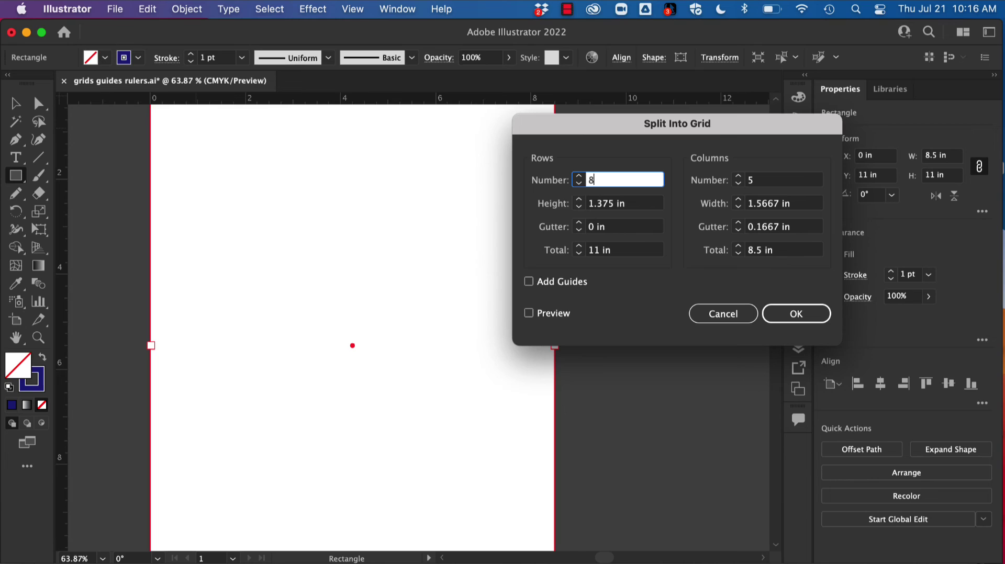
left_click(630, 229)
type("1p")
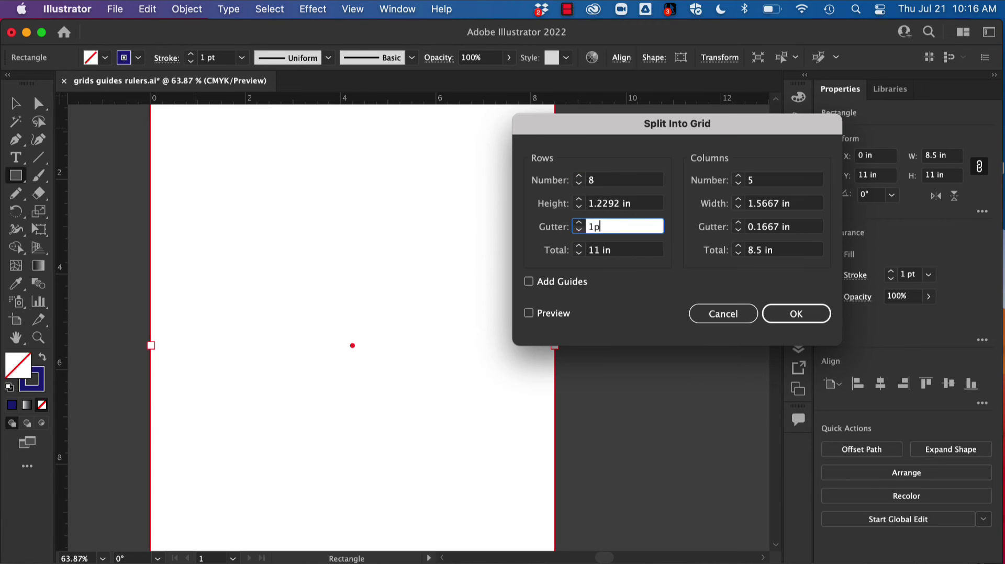
left_click(530, 283)
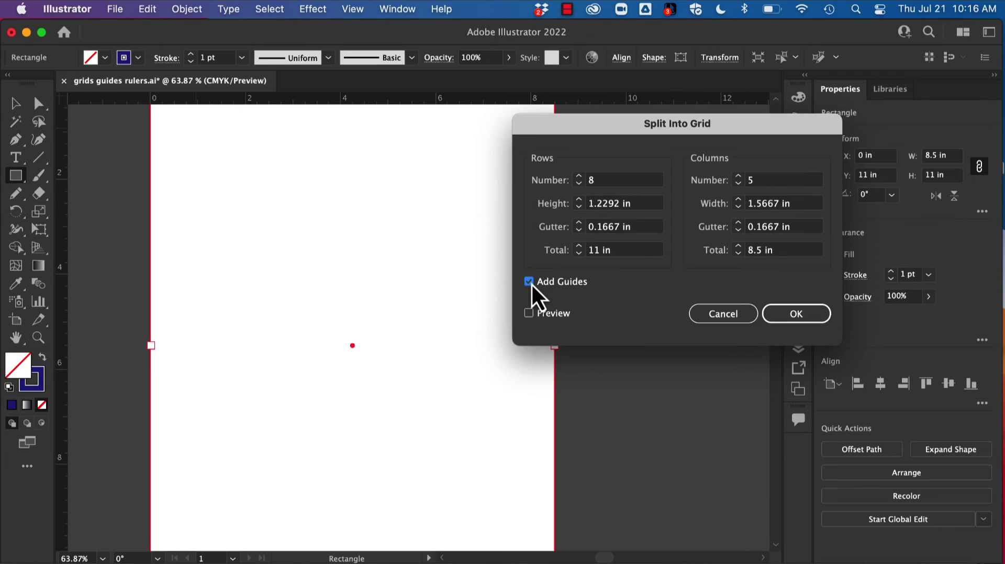
Apply the 8-row, 5-column split with guides, then zoom out and switch to Selection
left_click(806, 317)
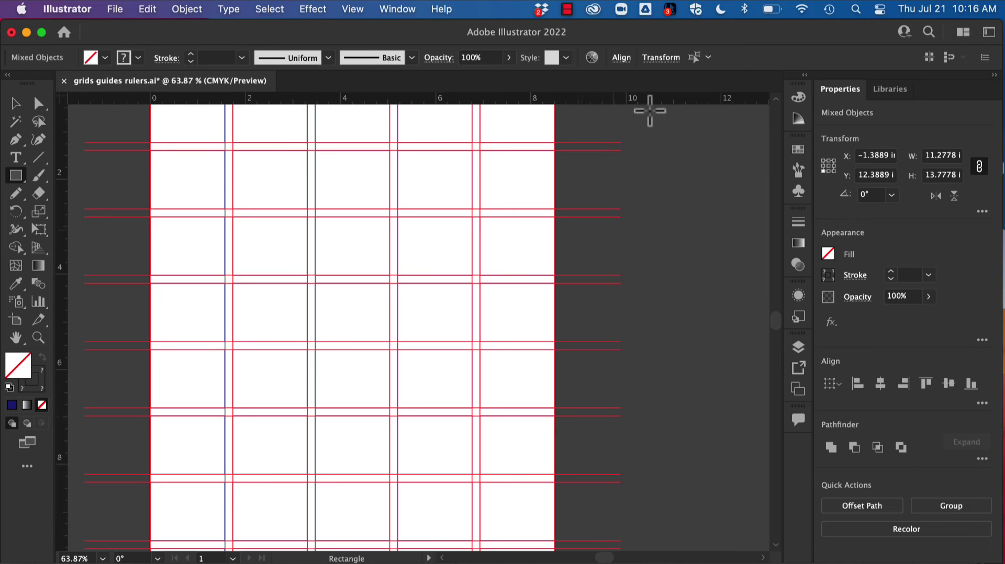
scroll(561, 267, "down", 4)
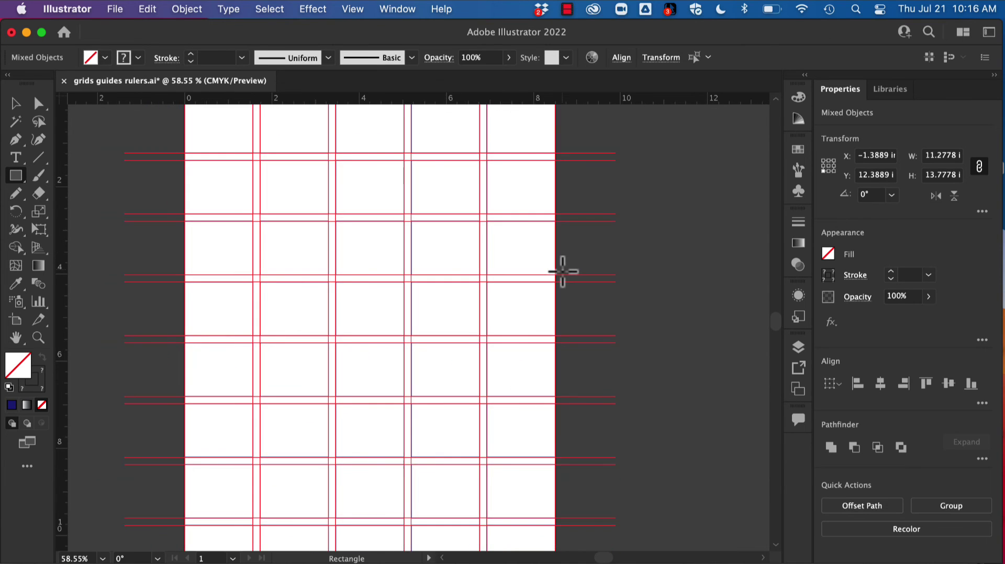
left_click(16, 104)
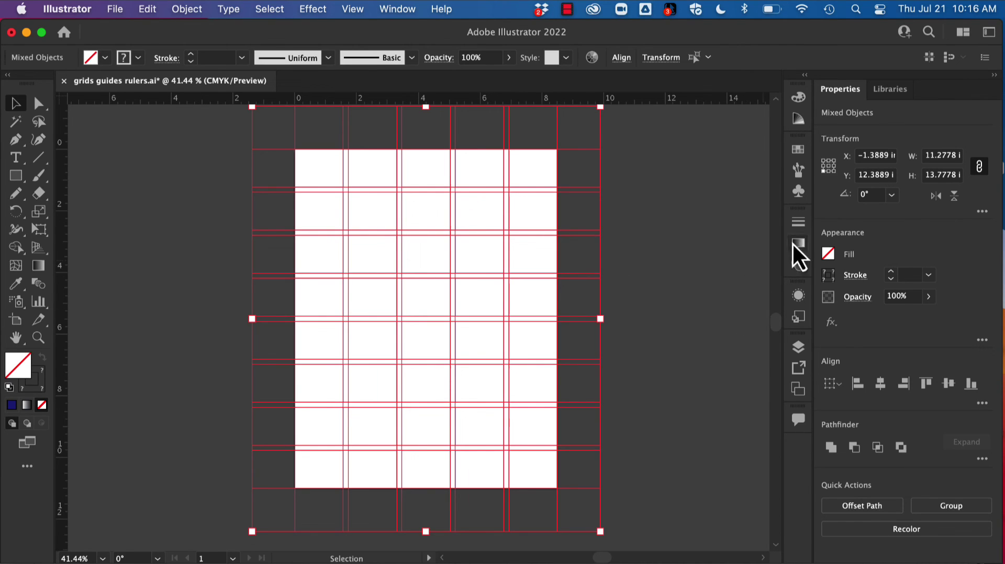
Shift-select the first through last grid cell paths in Layers and group them with Cmd+G
left_click(799, 348)
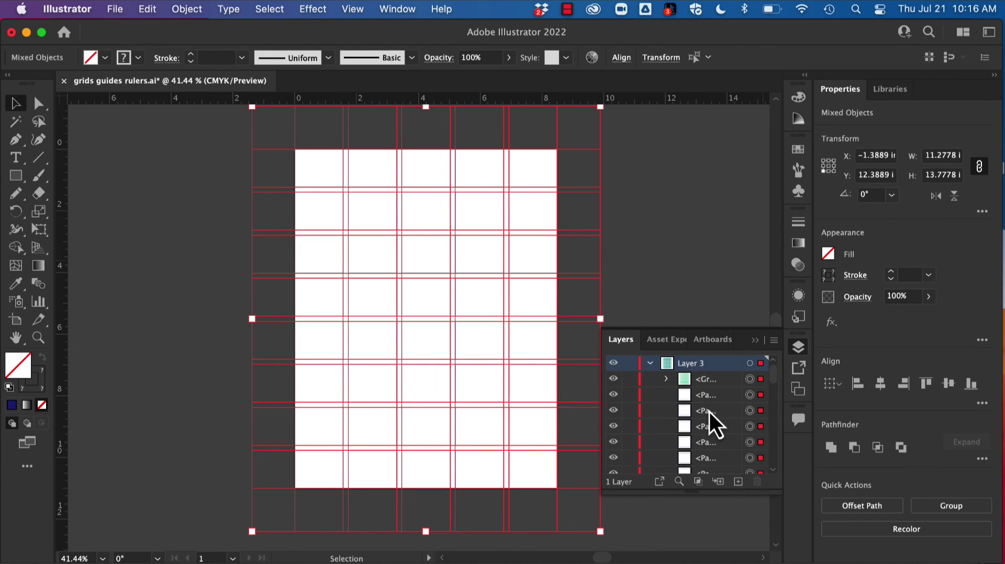
left_click(720, 398)
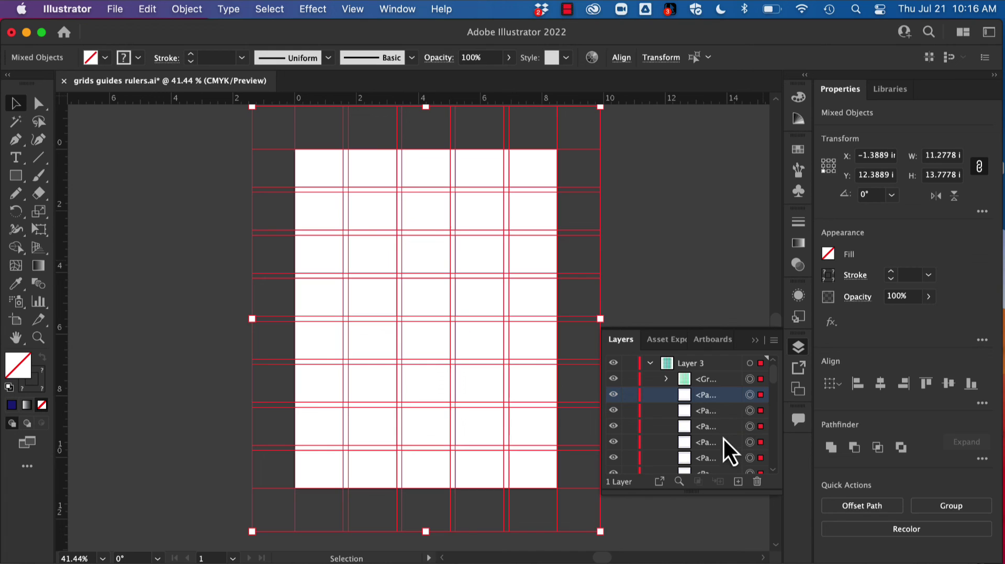
scroll(723, 442, "down", 5)
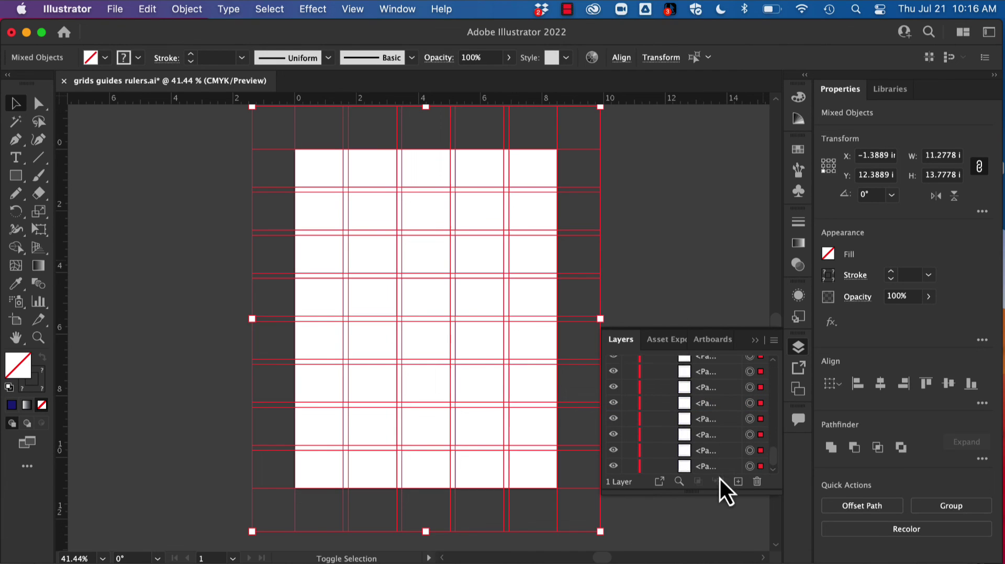
left_click(721, 465, "shift")
key("super+g")
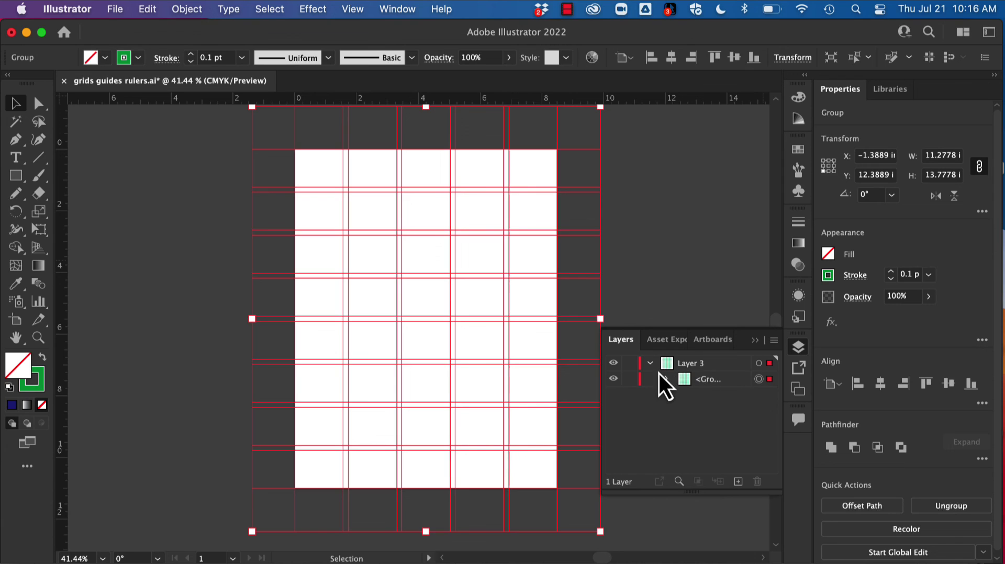
left_click(651, 217)
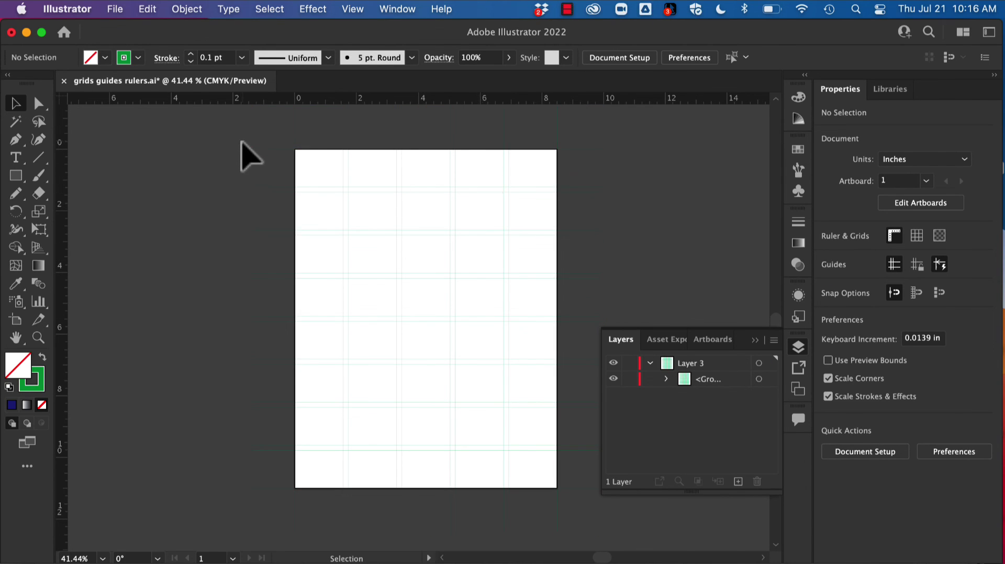
Lock Layer 3 holding the grid group and add an empty Layer 2 above it
left_click(630, 362)
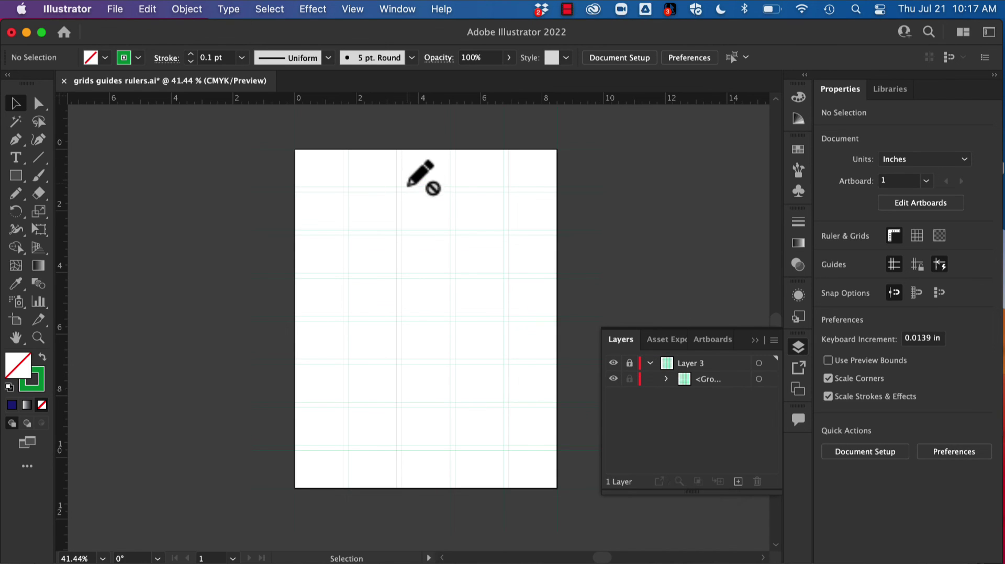
left_click(738, 481)
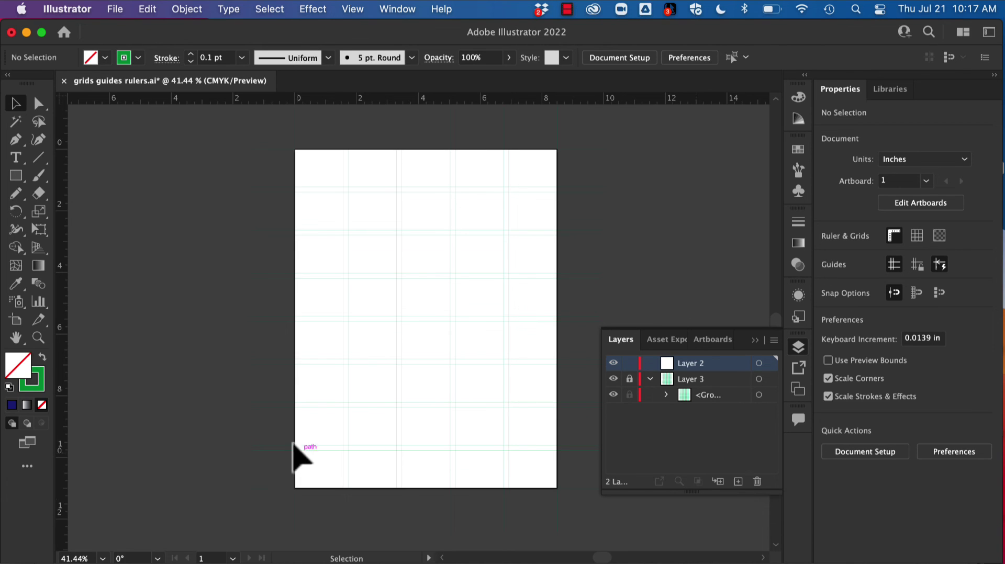
scroll(294, 442, "up", 5)
scroll(294, 442, "down", 3)
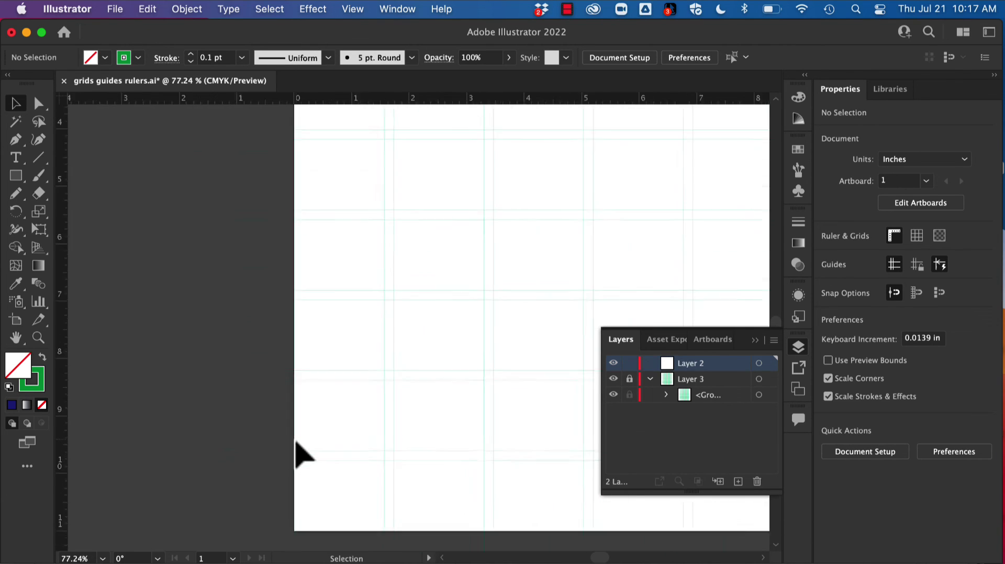